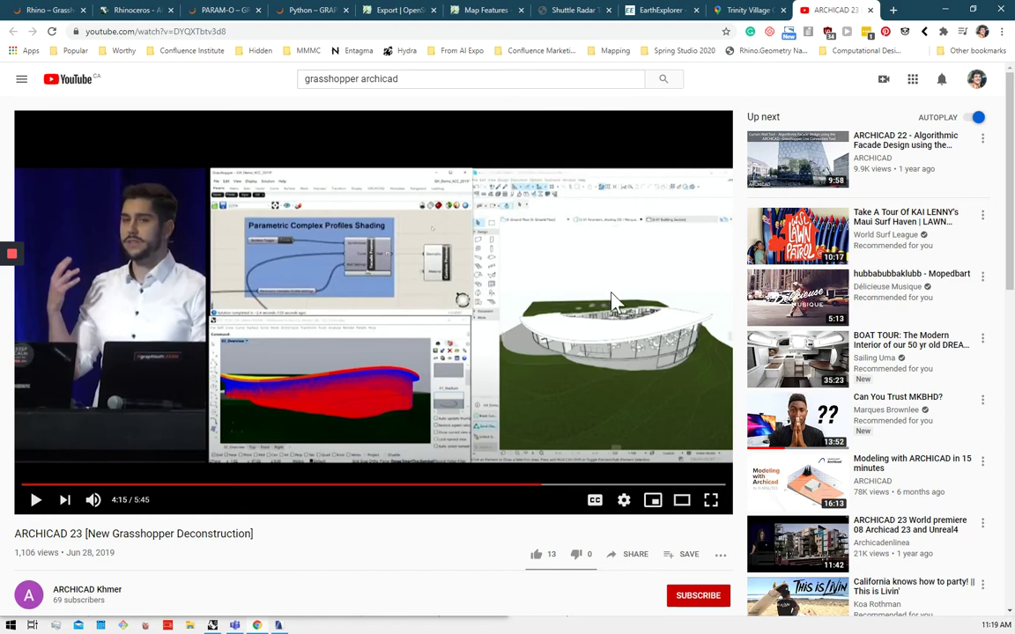
Step: Play the Grasshopper Deconstruction video through the sunlight hours analysis and pause at 5:32
left_click(456, 379)
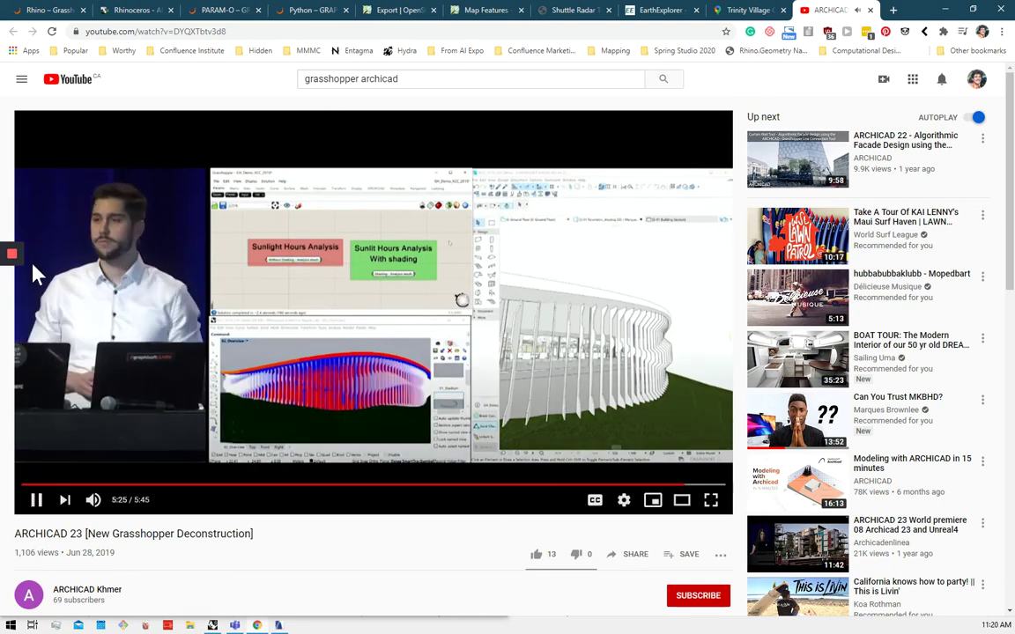
mouse_move(13, 273)
left_click(11, 303)
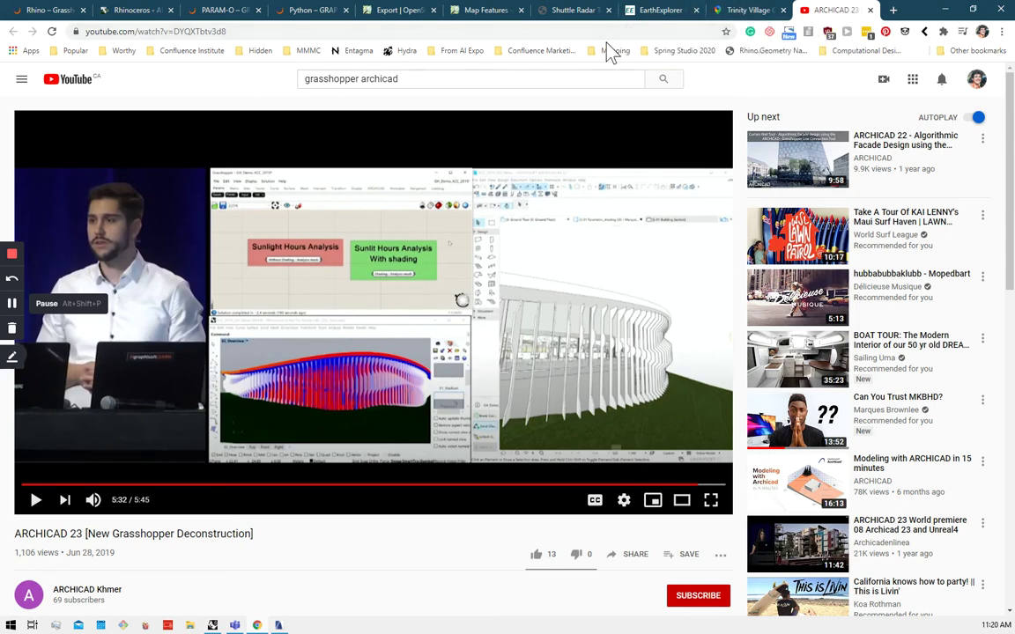
Step: Show the satellite map of Trinity Village Care Centre in Kitchener with its place details
left_click(754, 9)
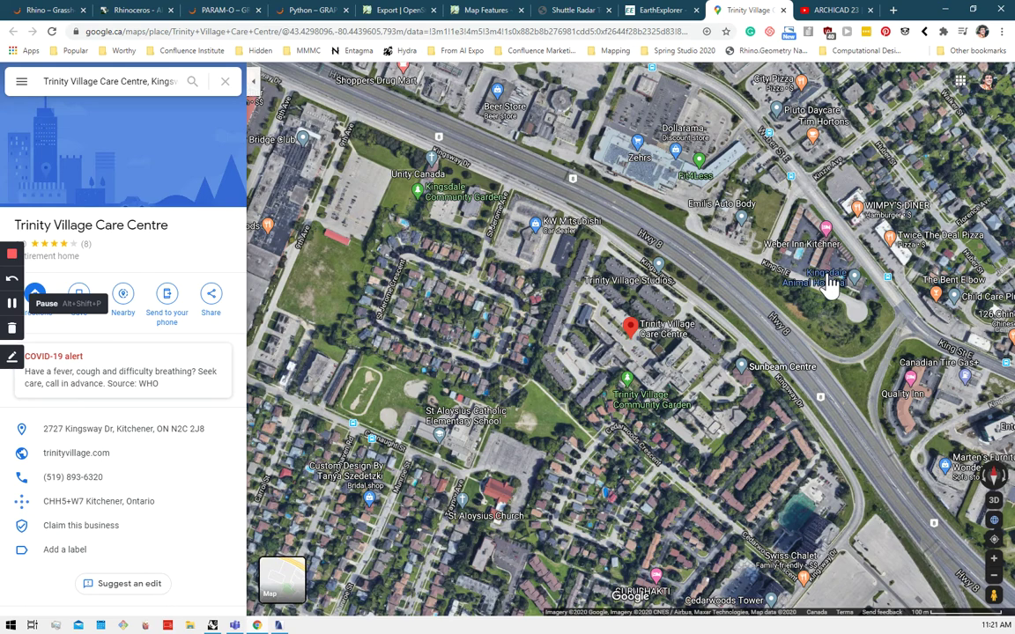
Step: Show the OpenStreetMap export box: latitude 43.42747–43.43210, longitude -80.44508 to -80.43775
key("ctrl+5")
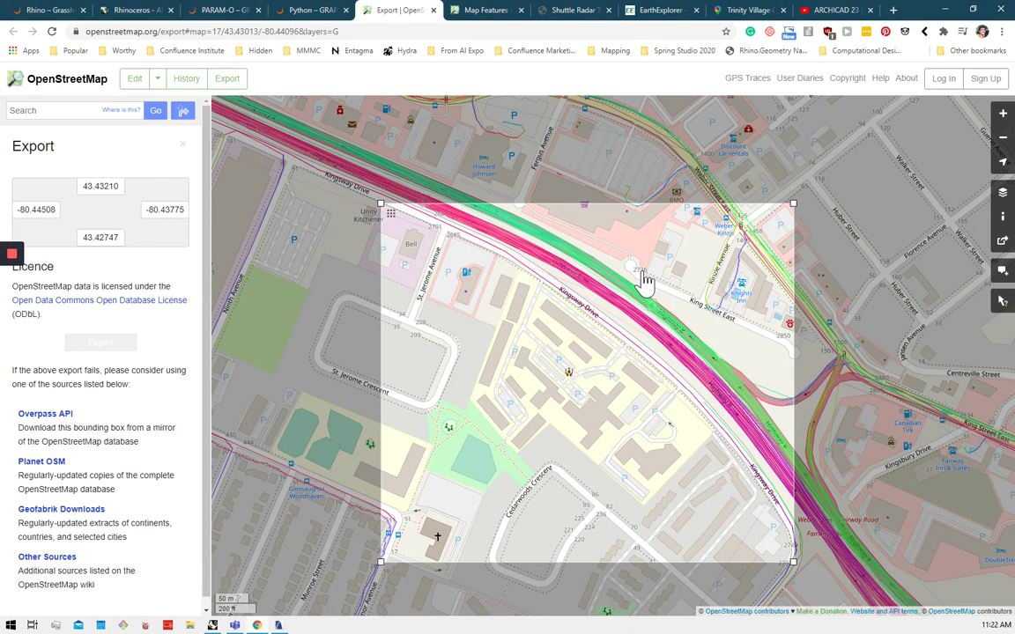
left_click(484, 10)
scroll(575, 273, "down", 2)
scroll(577, 274, "down", 15)
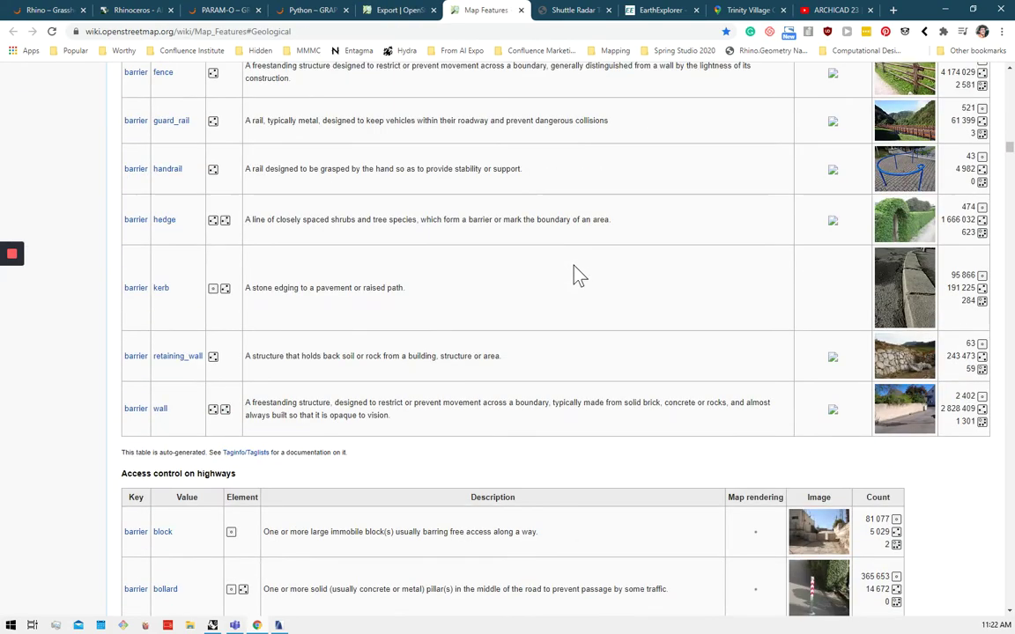
scroll(385, 219, "down", 15)
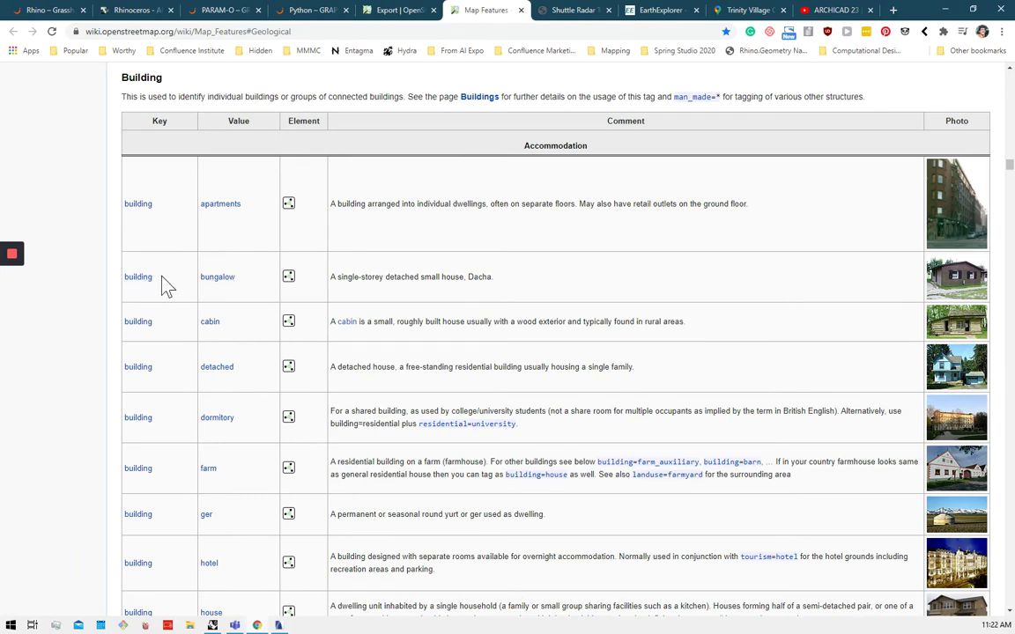
scroll(234, 329, "down", 15)
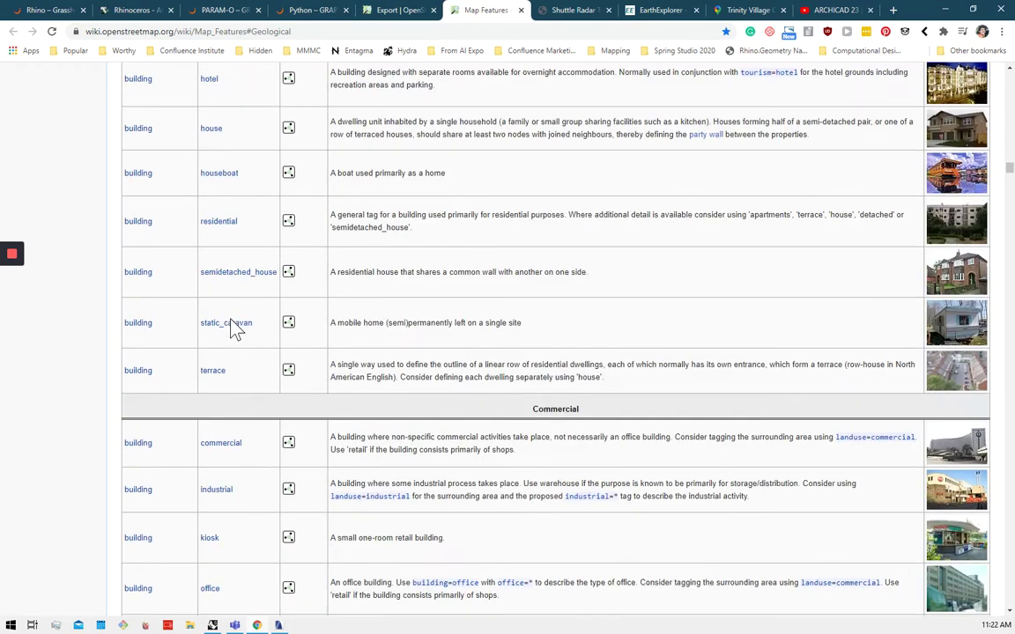
scroll(234, 329, "down", 20)
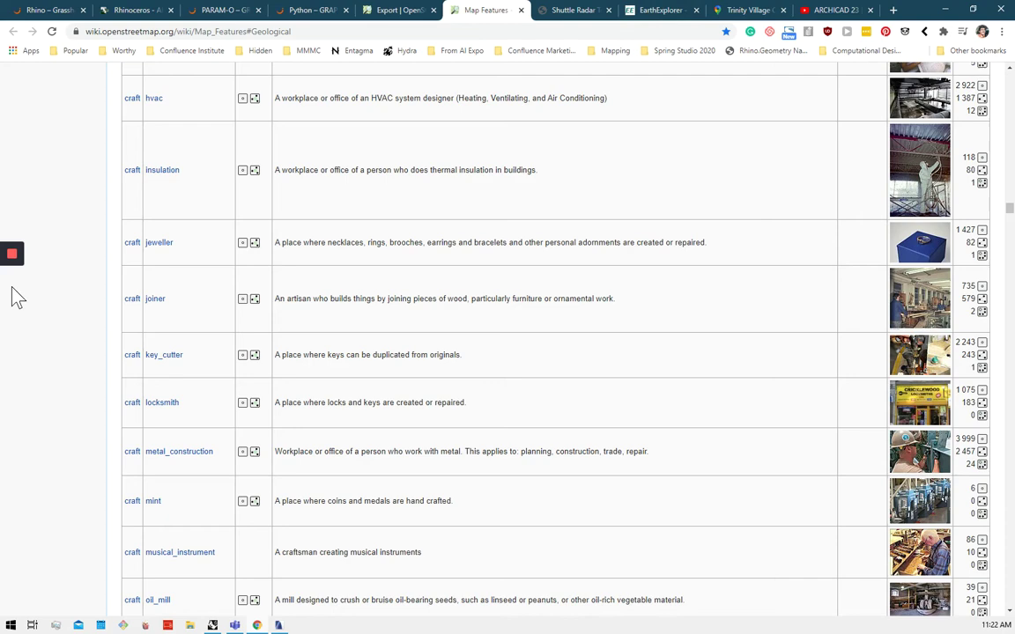
key("ctrl+shift+Tab")
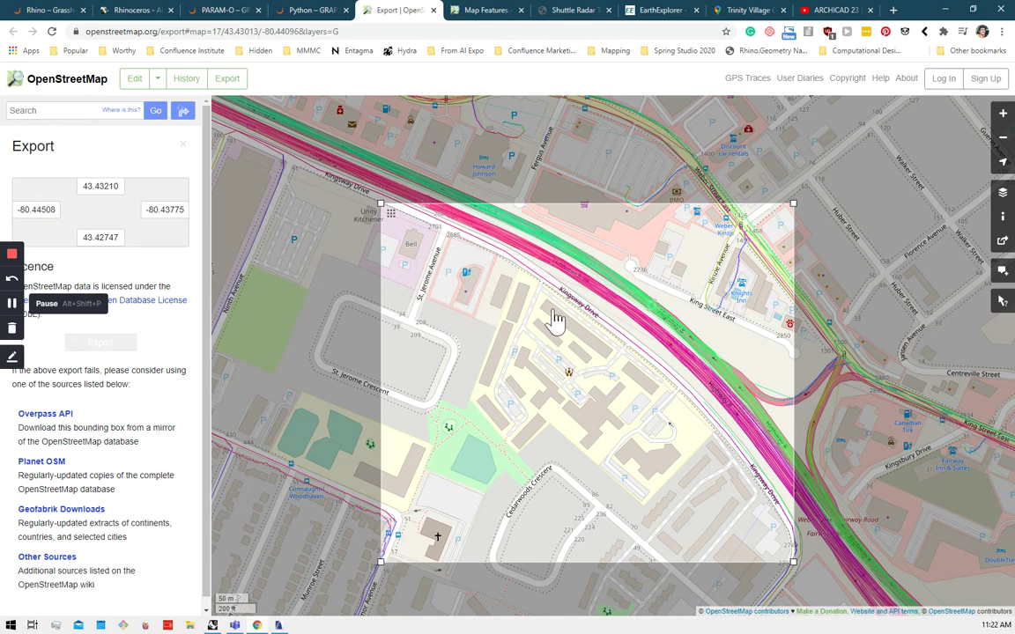
Step: Review EarthExplorer's NASA SRTM3 N43W081 result and the Shuttle Radar page, ending on the Toolset page
left_click(10, 310)
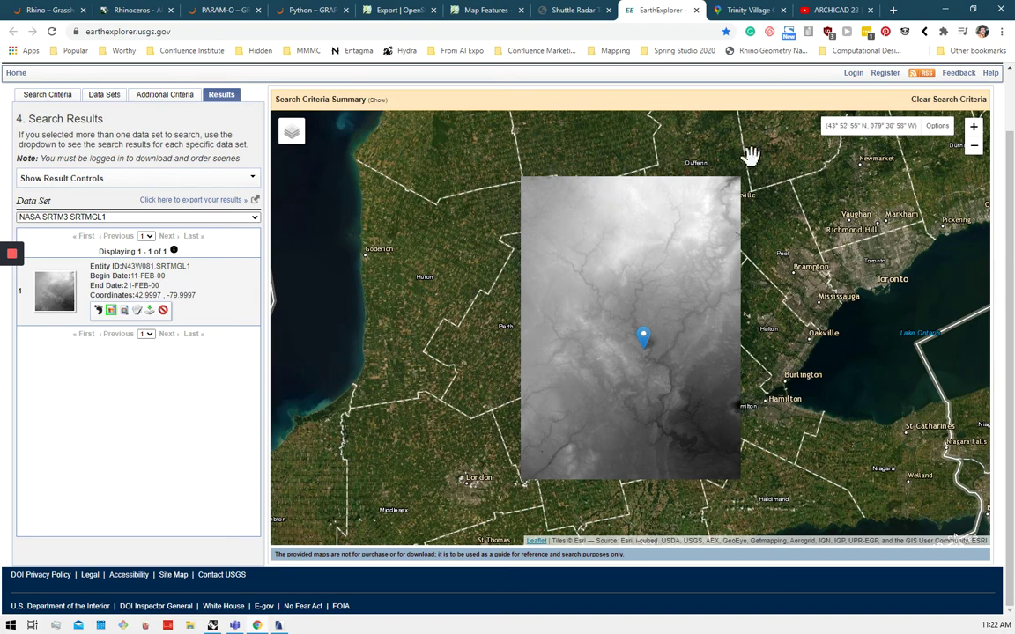
left_click(595, 9)
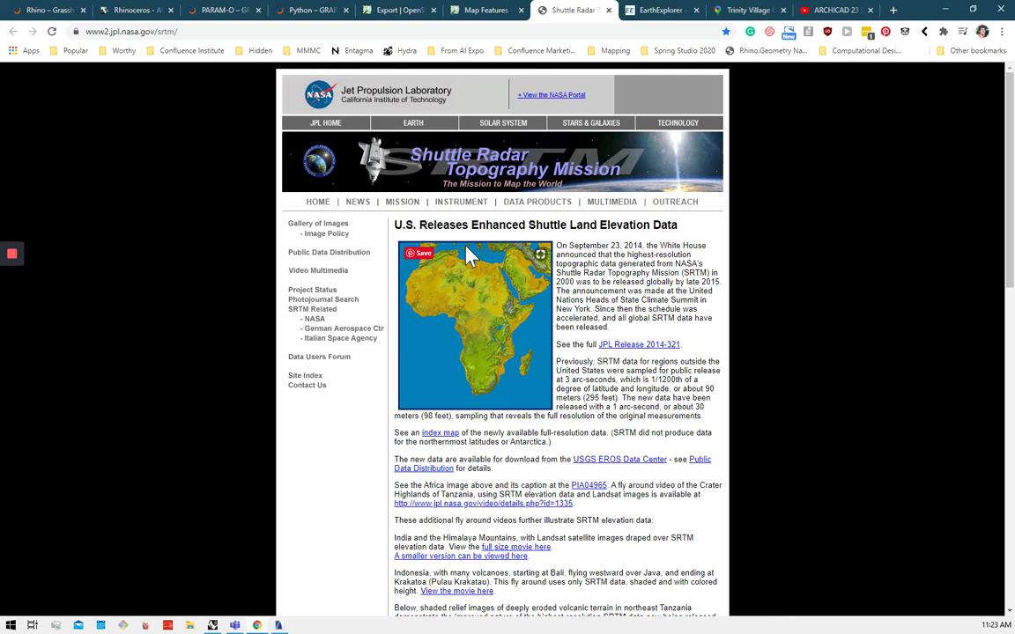
left_click(641, 13)
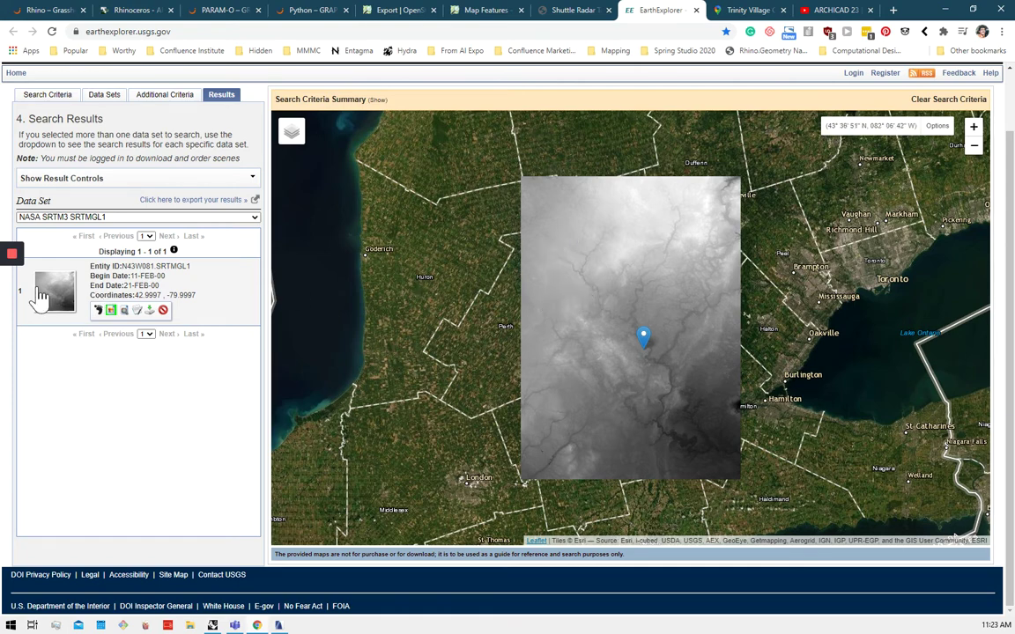
key("ctrl+1")
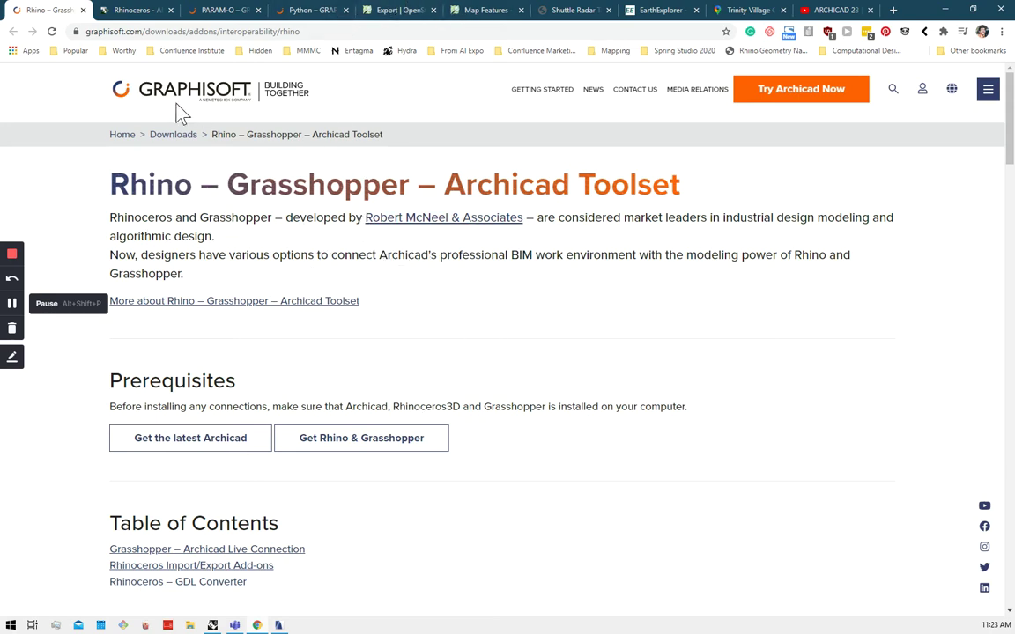
Step: Browse the food4Rhino Archicad connection, PARAM-O download and Graphisoft Python 'Ready-to-go scripts' pages
left_click(135, 10)
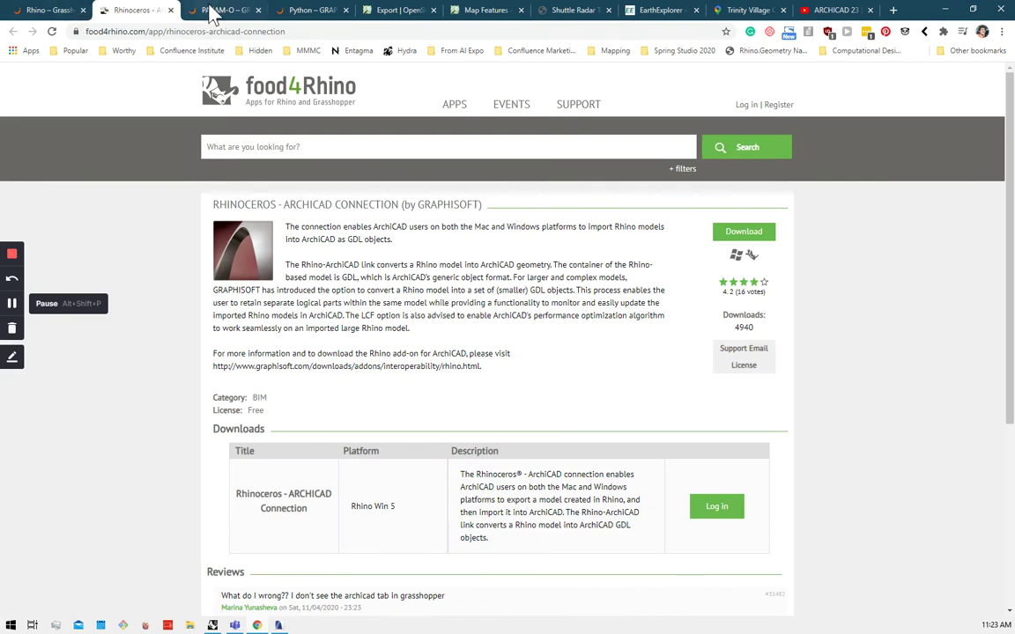
left_click(48, 10)
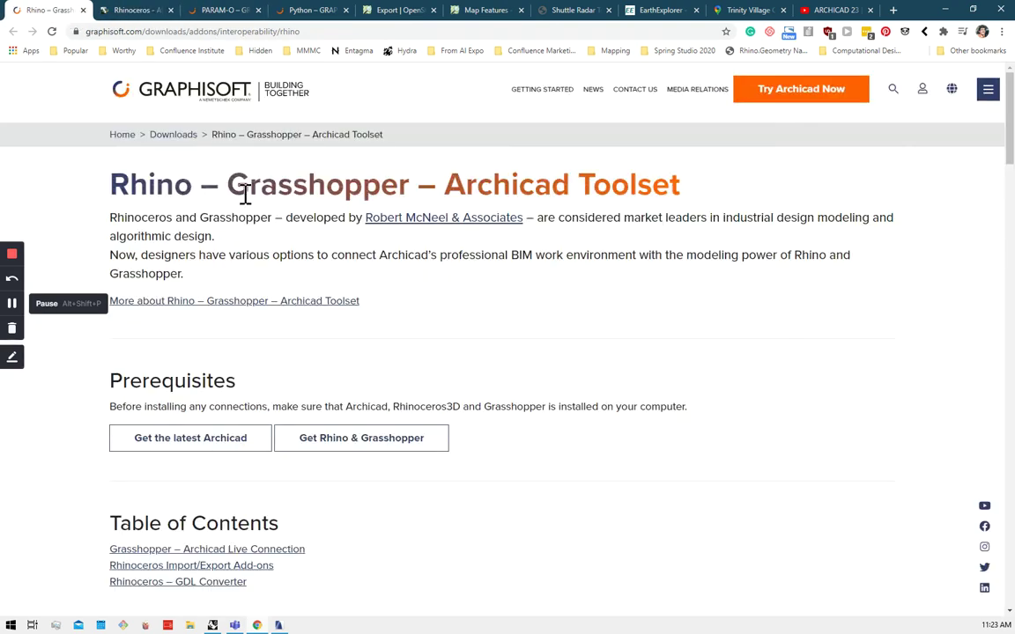
left_click(13, 304)
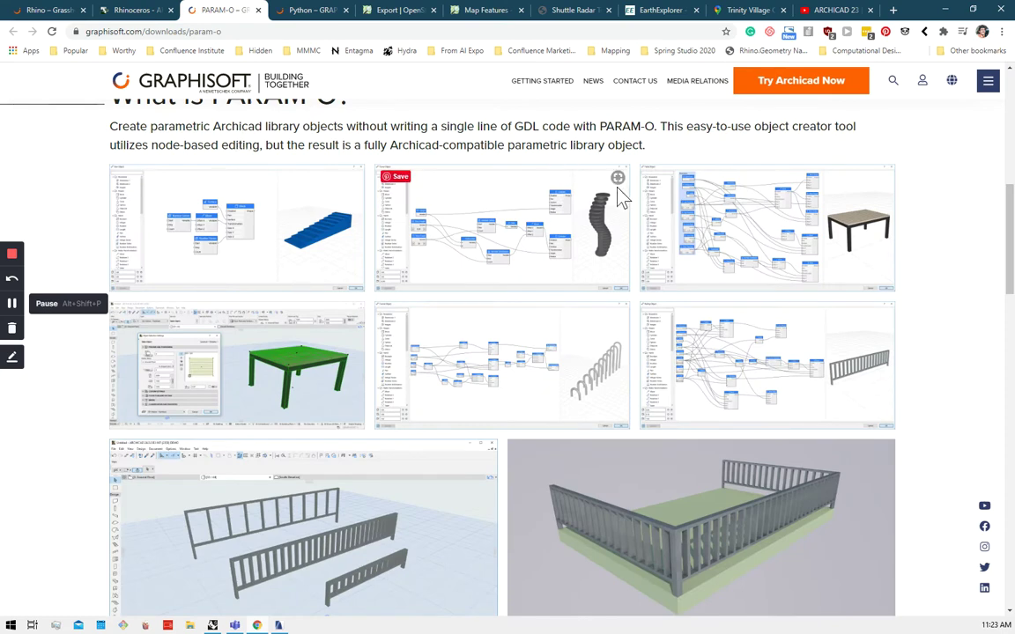
scroll(621, 196, "up", 5)
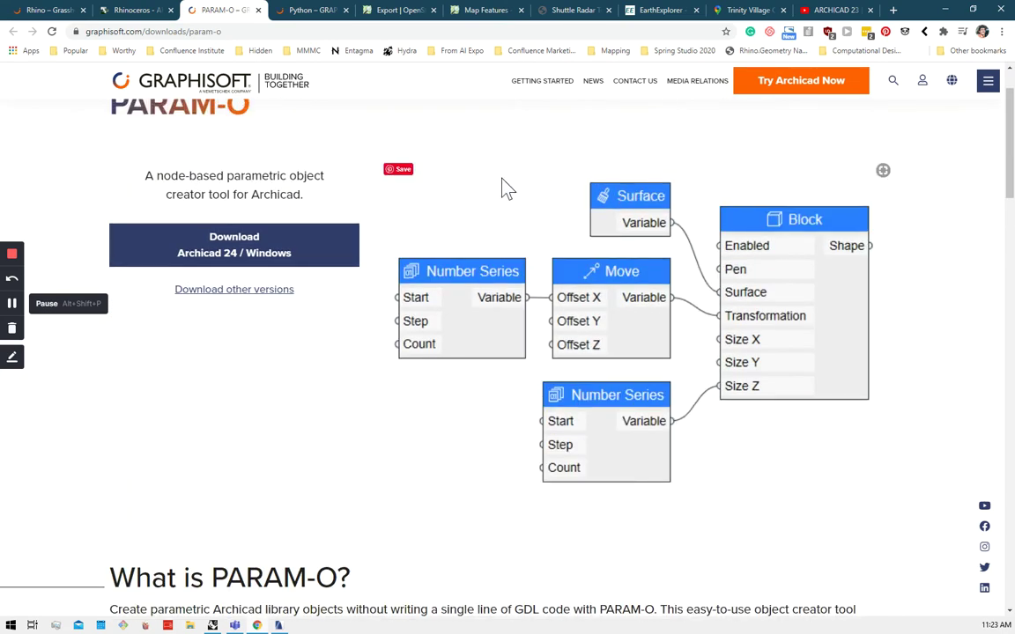
scroll(464, 186, "up", 1)
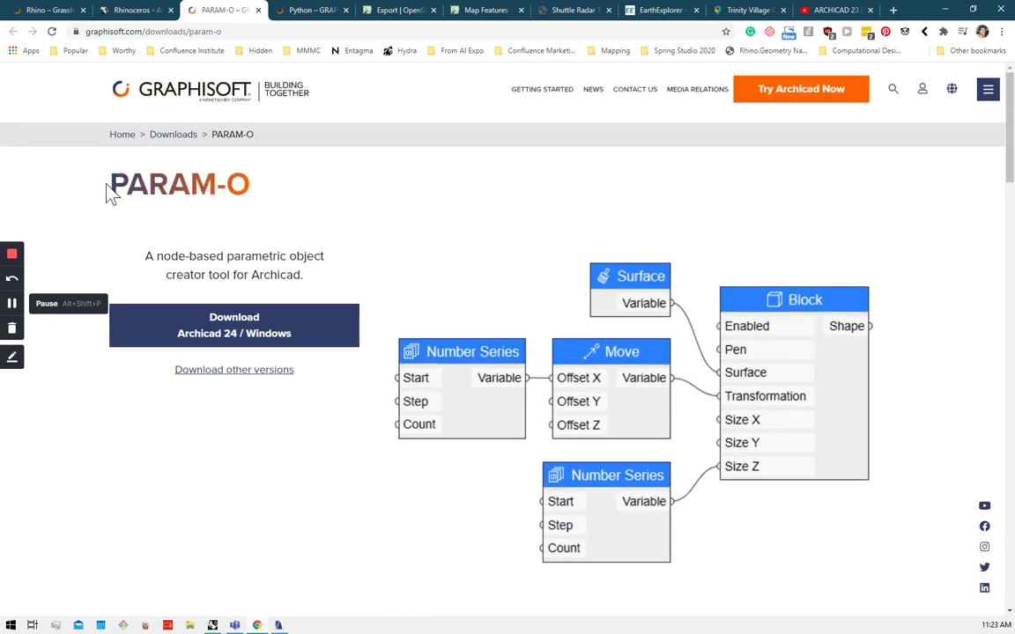
scroll(460, 215, "down", 5)
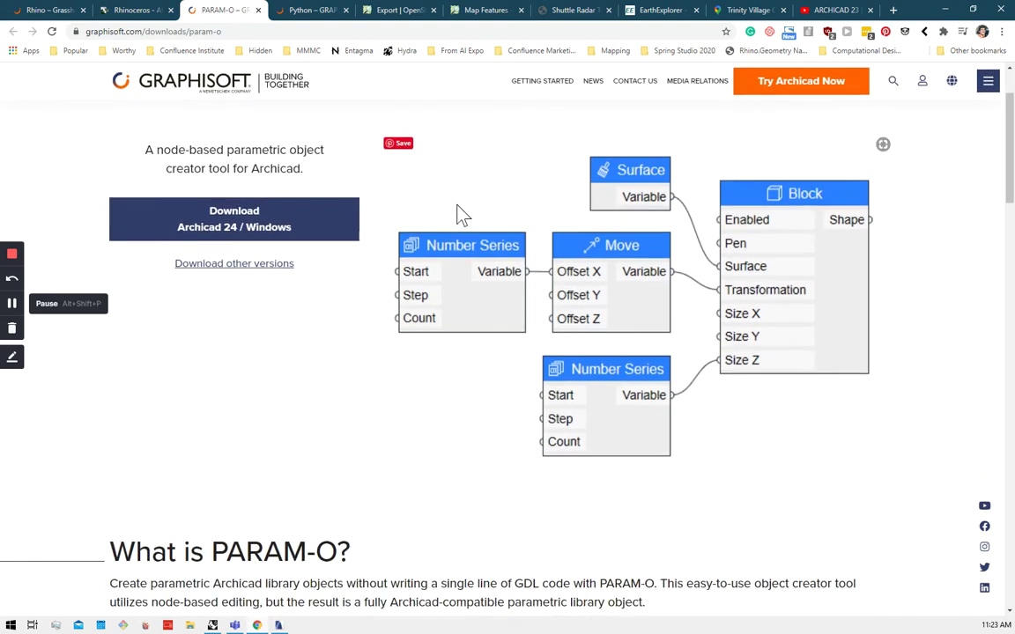
scroll(460, 215, "down", 2)
scroll(238, 283, "up", 1)
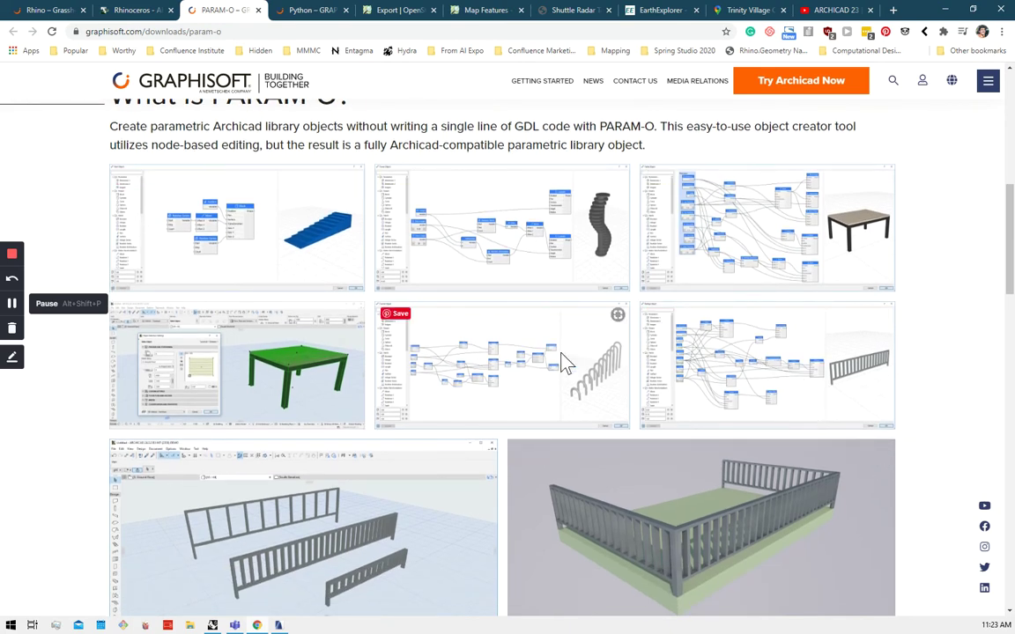
left_click(325, 10)
scroll(607, 238, "down", 1)
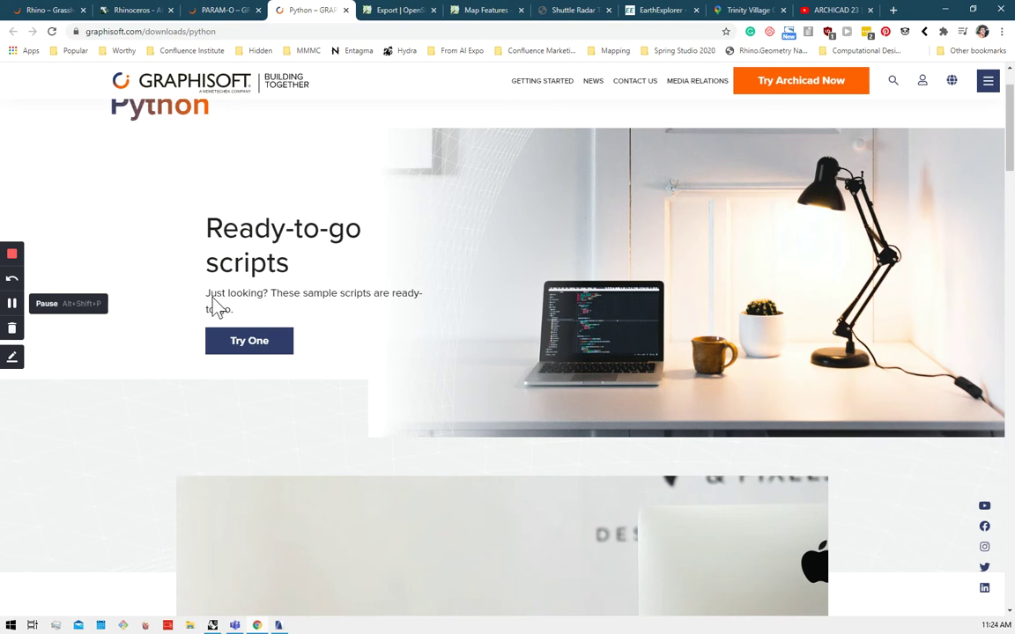
Step: Bring the whole site definition into view and check the HTG (Topo) and OSM File inputs
left_click(11, 303)
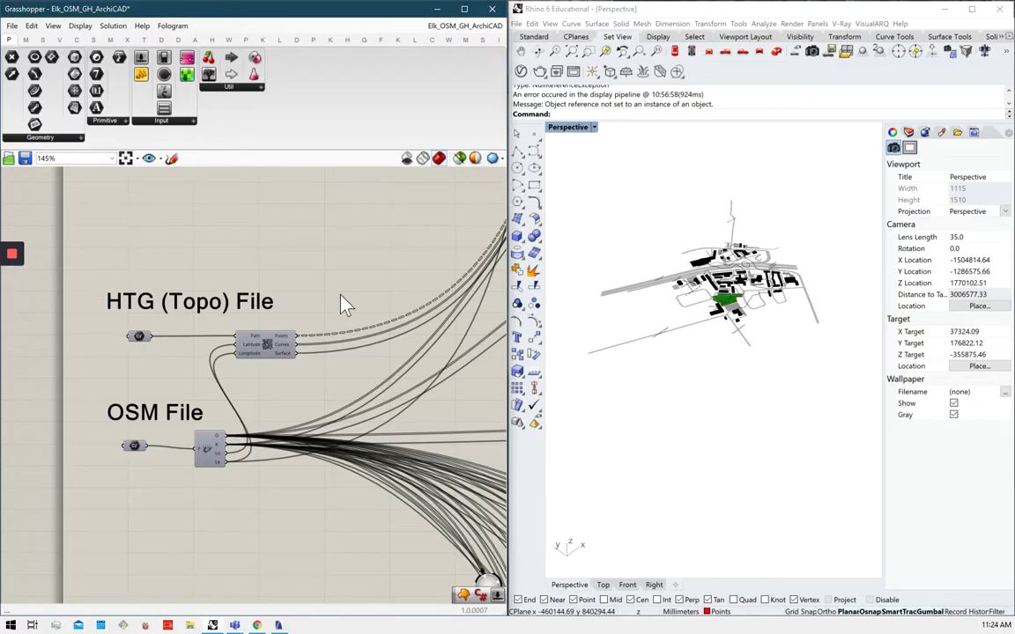
scroll(388, 285, "down", 5)
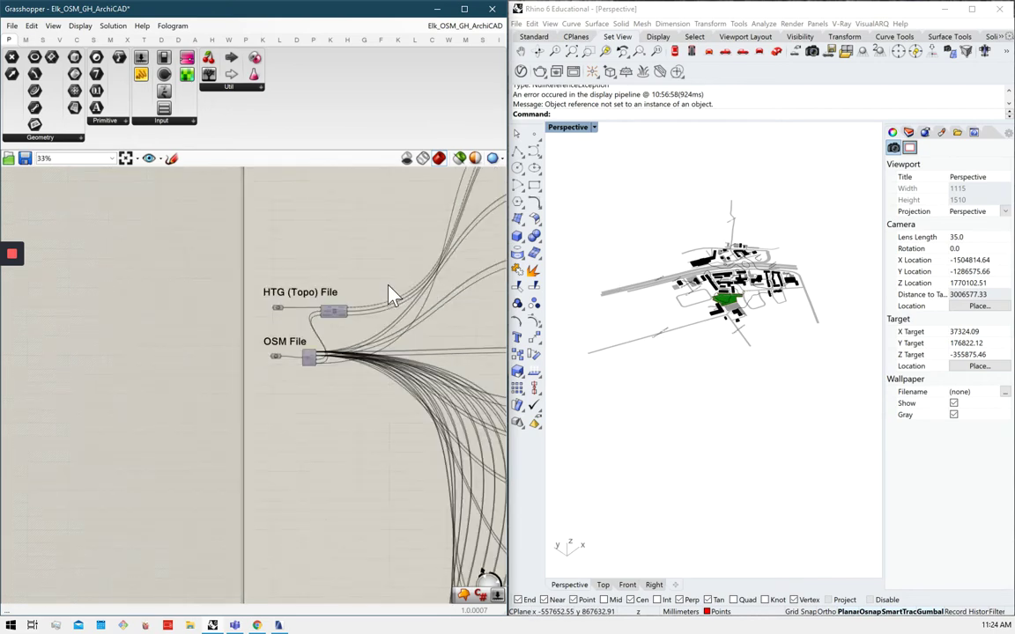
right_click_drag(394, 295, 267, 294)
scroll(297, 264, "down", 4)
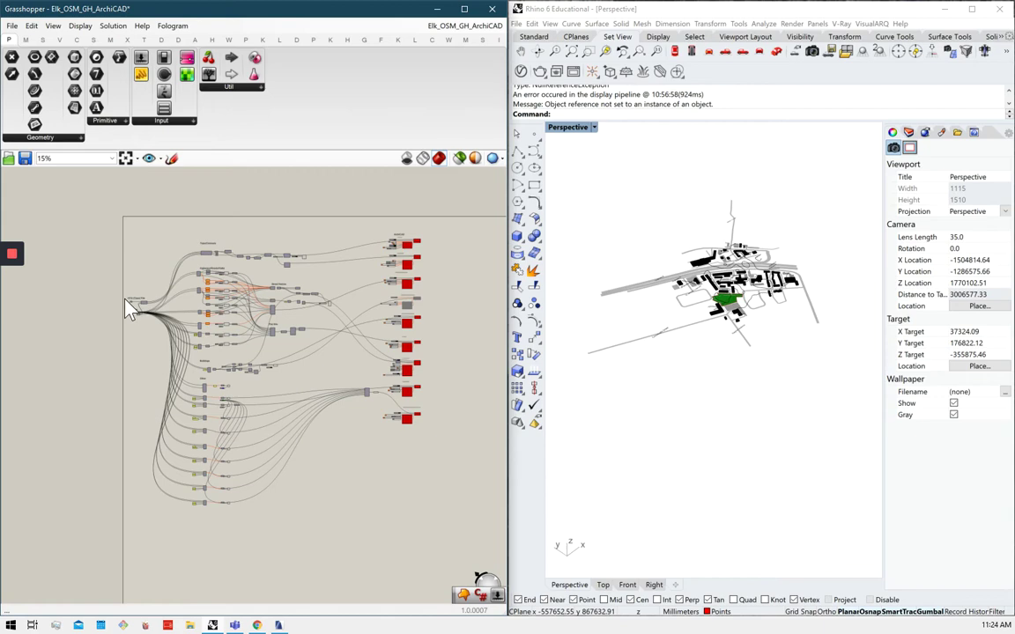
scroll(129, 310, "up", 2)
scroll(423, 289, "down", 2)
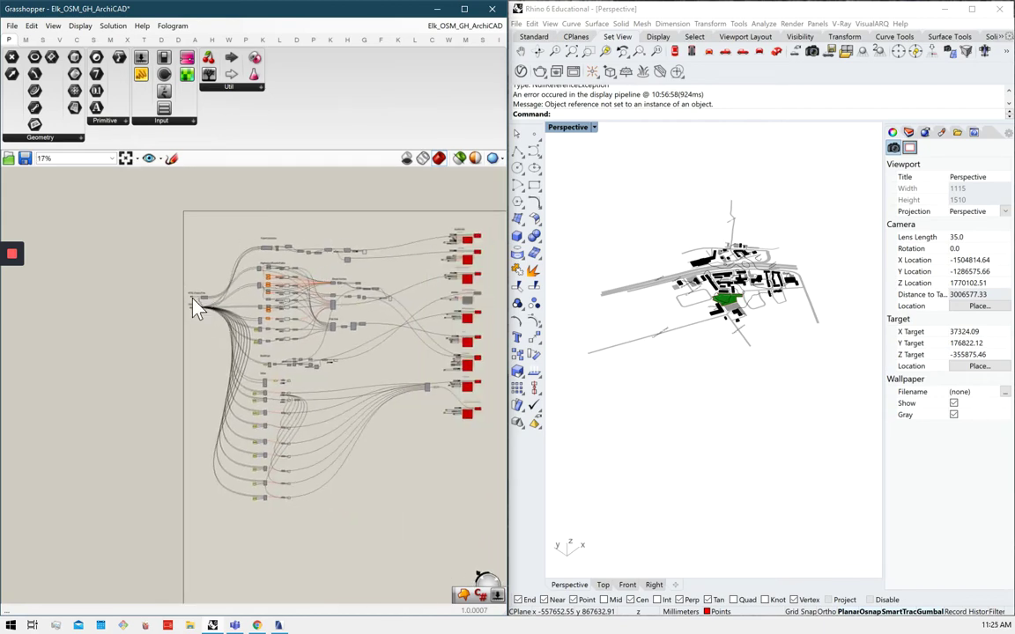
scroll(194, 301, "up", 8)
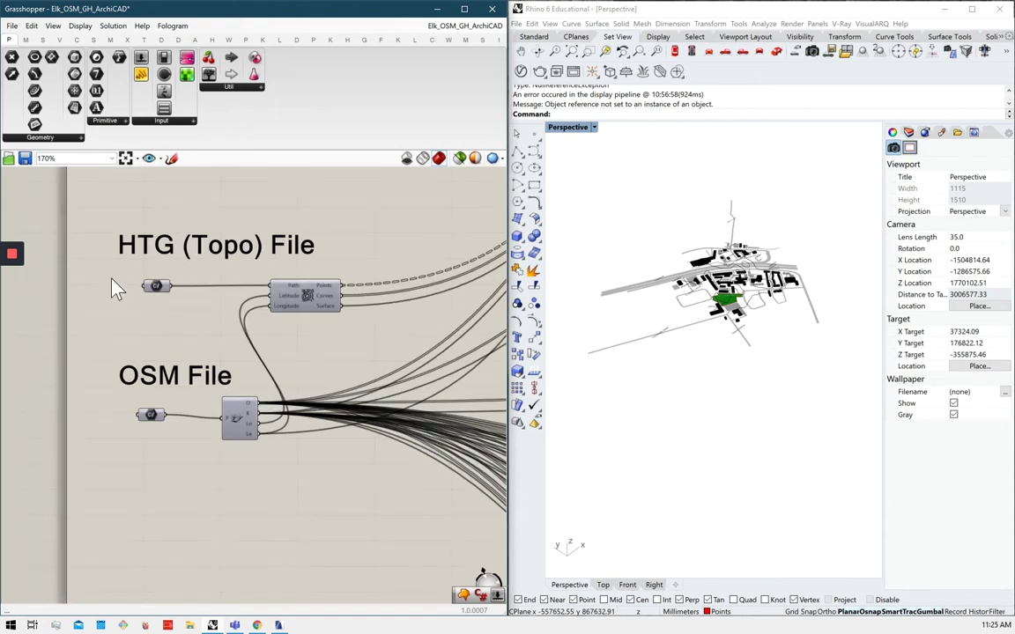
left_click(155, 287)
left_click(152, 418)
left_click(201, 490)
Step: Survey the definition's labelled groups, Highways/Roads/Paths to Move and Contour, with a steeper Rhino view
scroll(432, 322, "down", 5)
scroll(431, 322, "down", 1)
right_click_drag(432, 322, 238, 282)
scroll(740, 282, "up", 5)
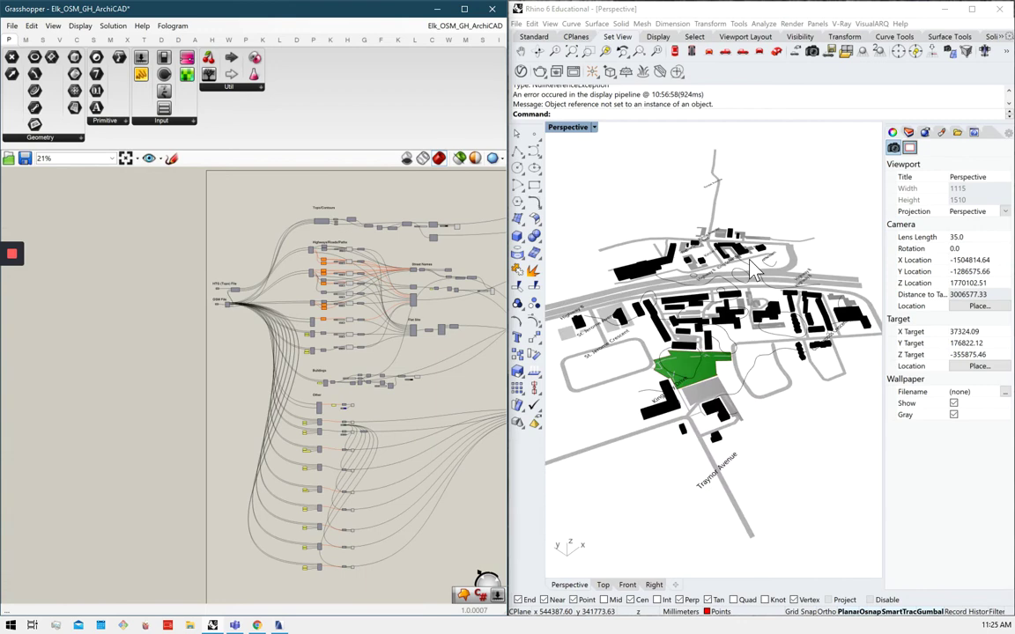
scroll(735, 283, "down", 5)
right_click_drag(734, 283, 718, 351)
scroll(407, 345, "down", 4)
right_click_drag(377, 324, 328, 321)
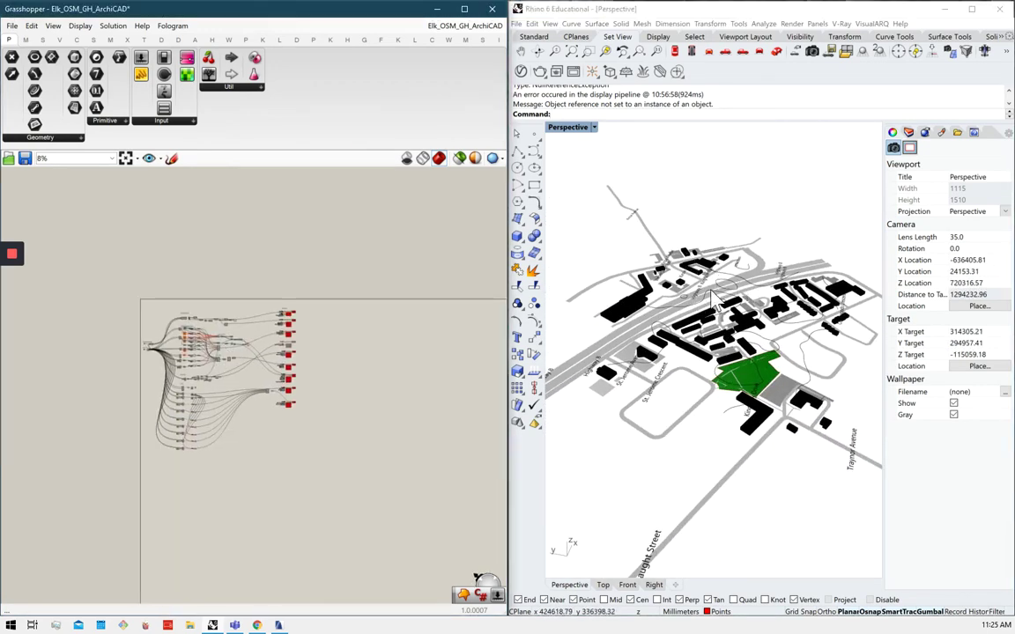
scroll(264, 298, "up", 3)
right_click_drag(212, 465, 263, 345)
scroll(91, 288, "up", 4)
scroll(220, 249, "up", 3)
scroll(403, 306, "up", 3)
right_click_drag(404, 306, 258, 321)
Step: Enable the Move component's preview so the pink shifted surface shows over the Rhino site
left_click(255, 319)
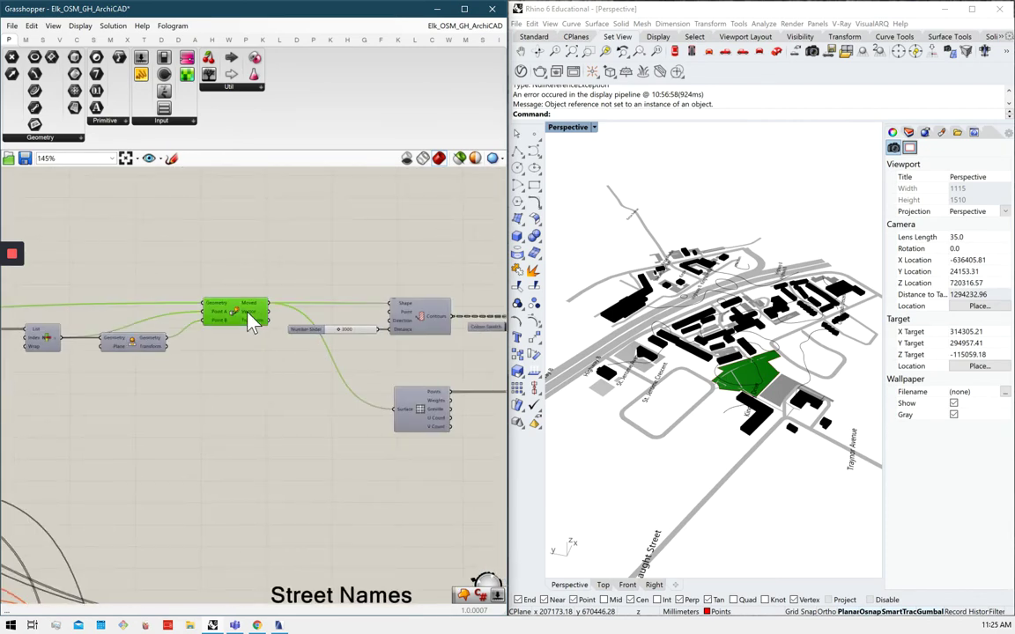
middle_click(249, 315)
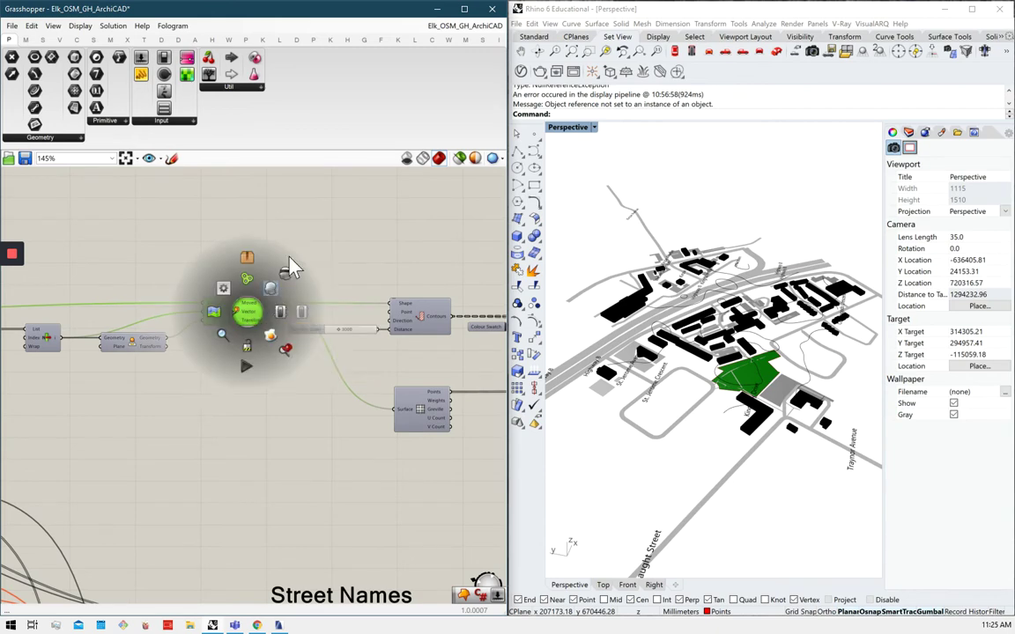
left_click(286, 270)
right_click_drag(686, 303, 749, 328)
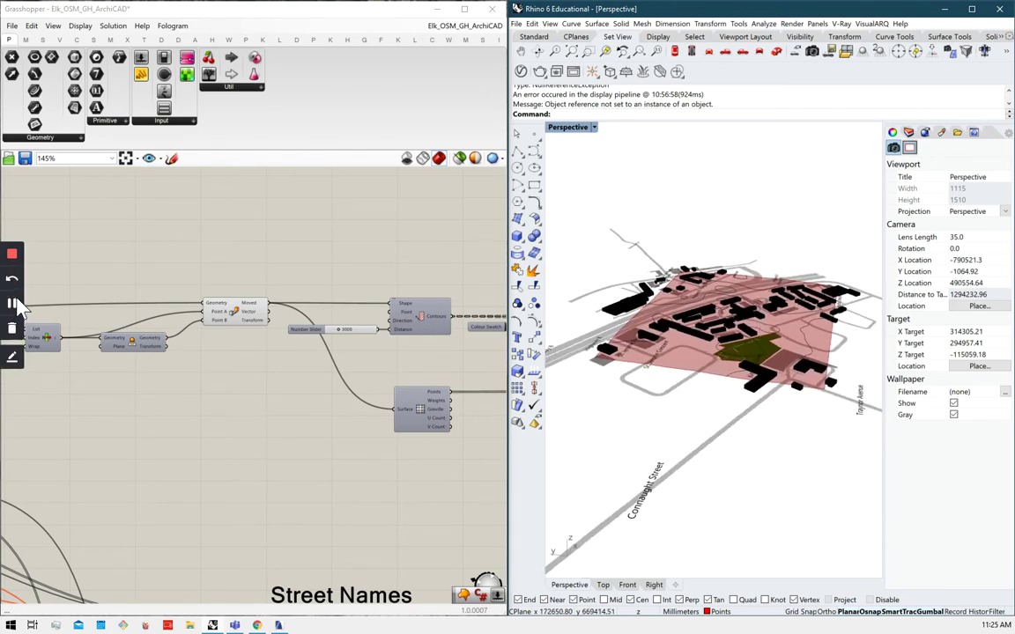
left_click(12, 303)
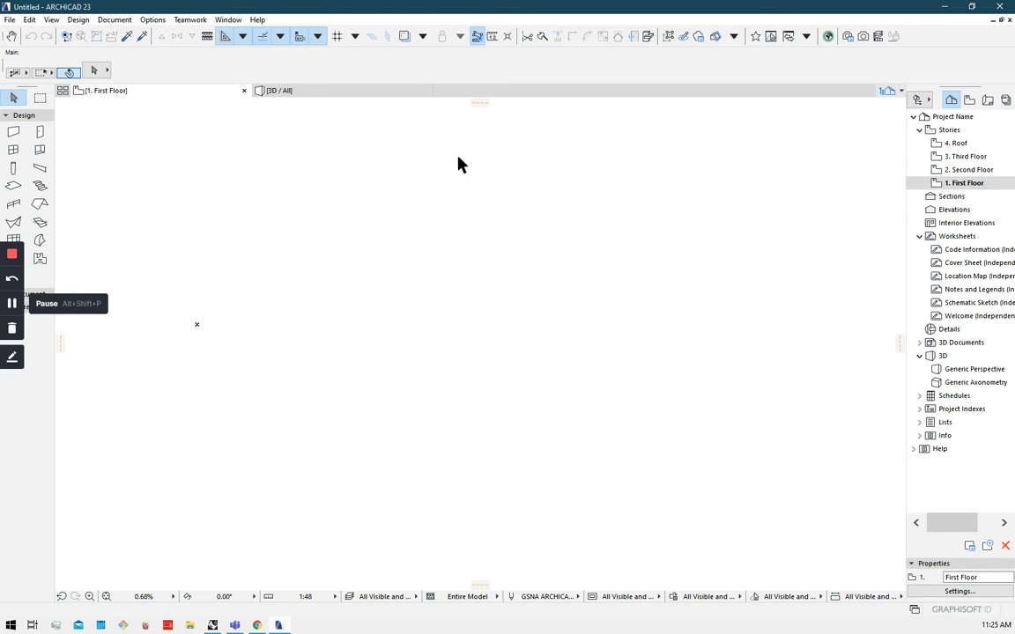
Step: Start the Grasshopper Connection via File > Interoperability, linking to Elk_OSM_GH_ArchiCAD
left_click(8, 20)
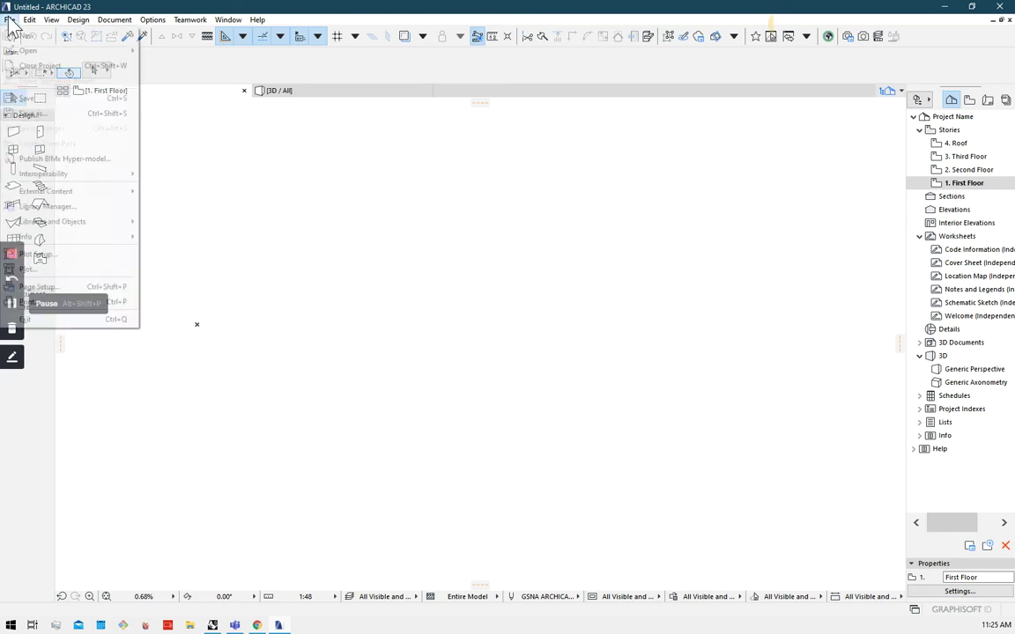
mouse_move(99, 175)
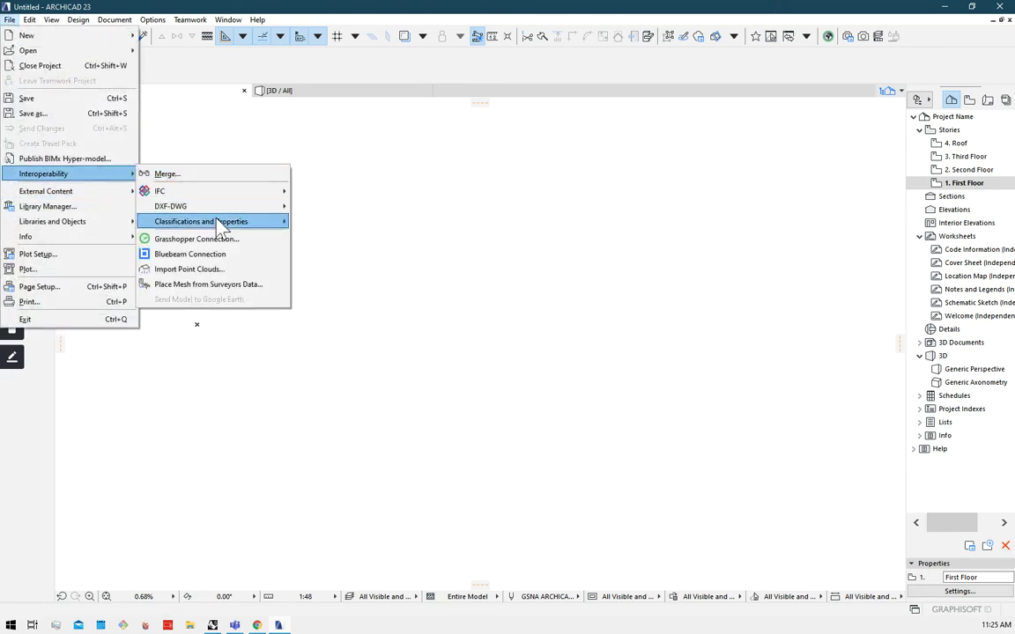
left_click(211, 240)
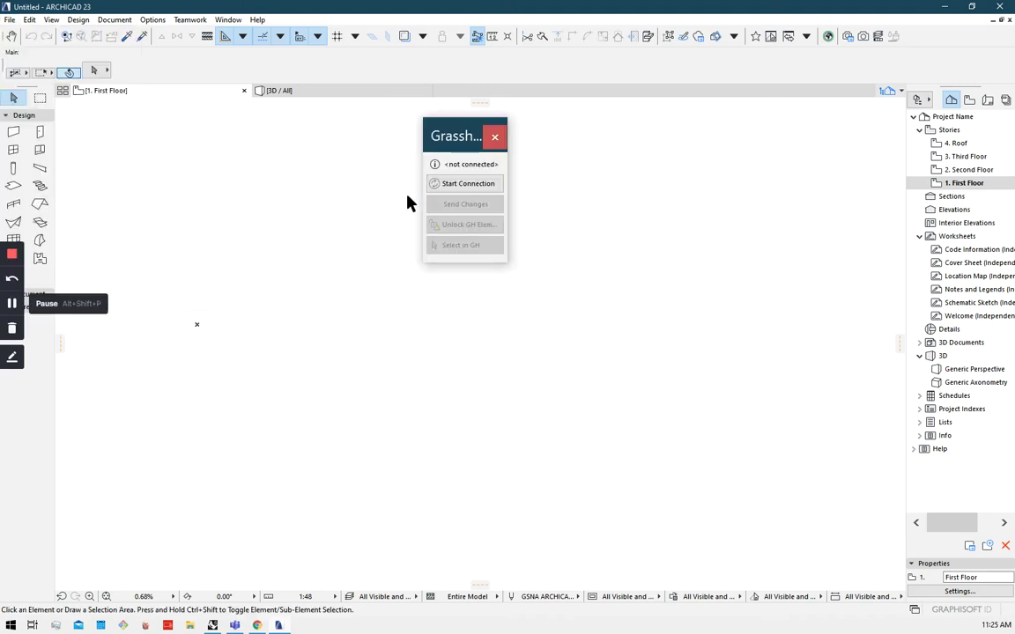
left_click(459, 192)
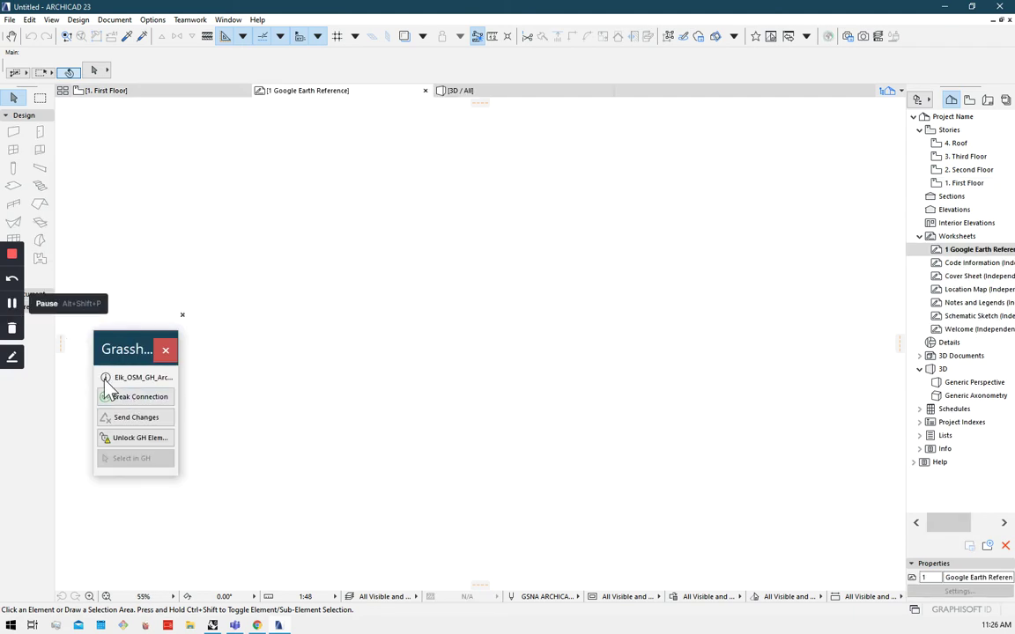
mouse_move(105, 378)
Step: Bring the ArchiCAD Contours group into view and select the Parking Lots components
left_click(12, 303)
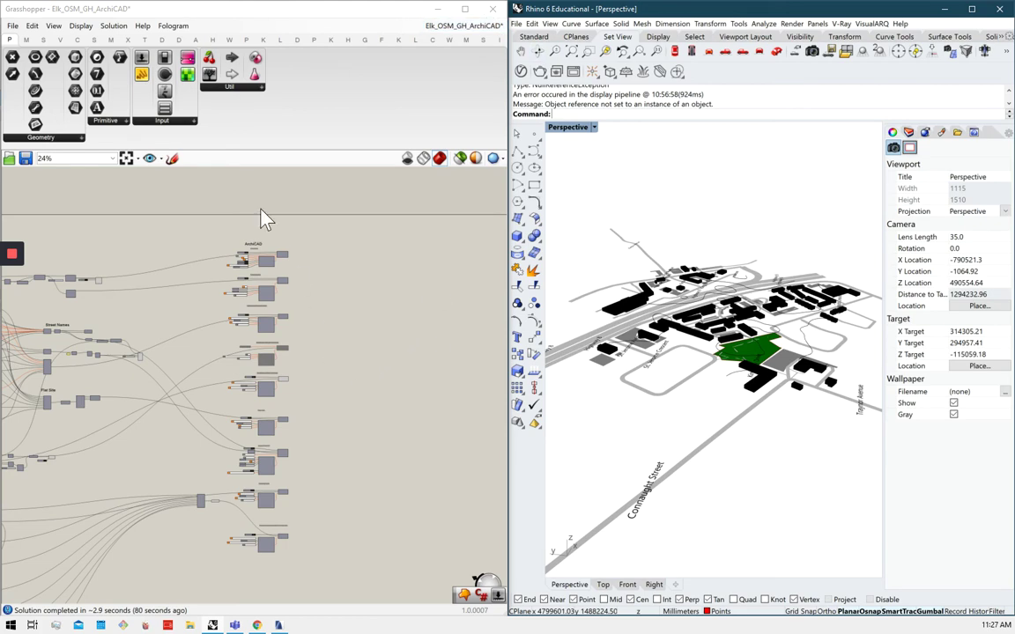
scroll(283, 275, "up", 8)
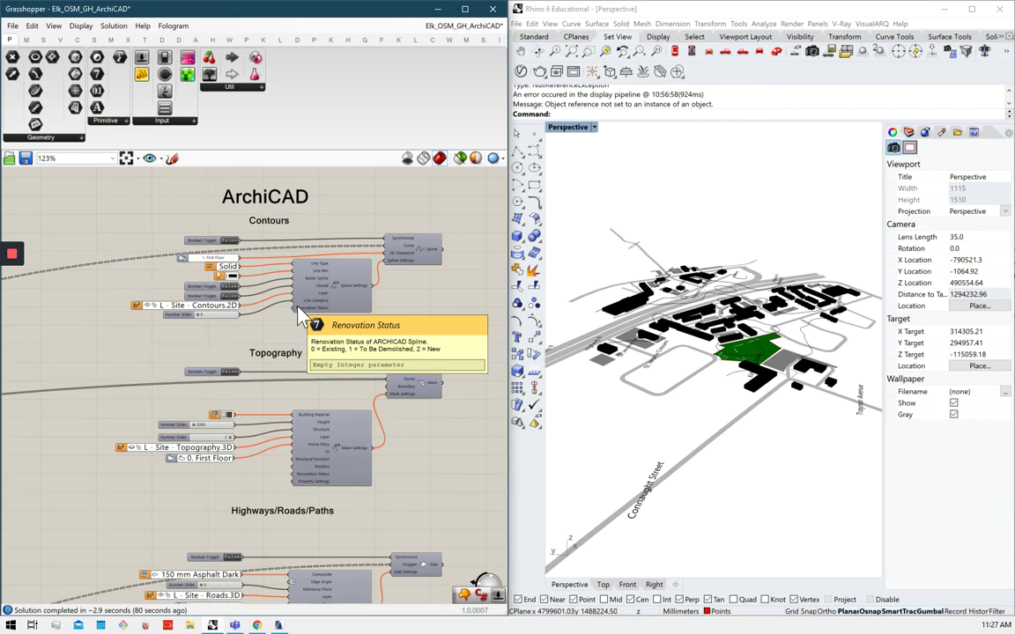
right_click_drag(306, 239, 295, 265)
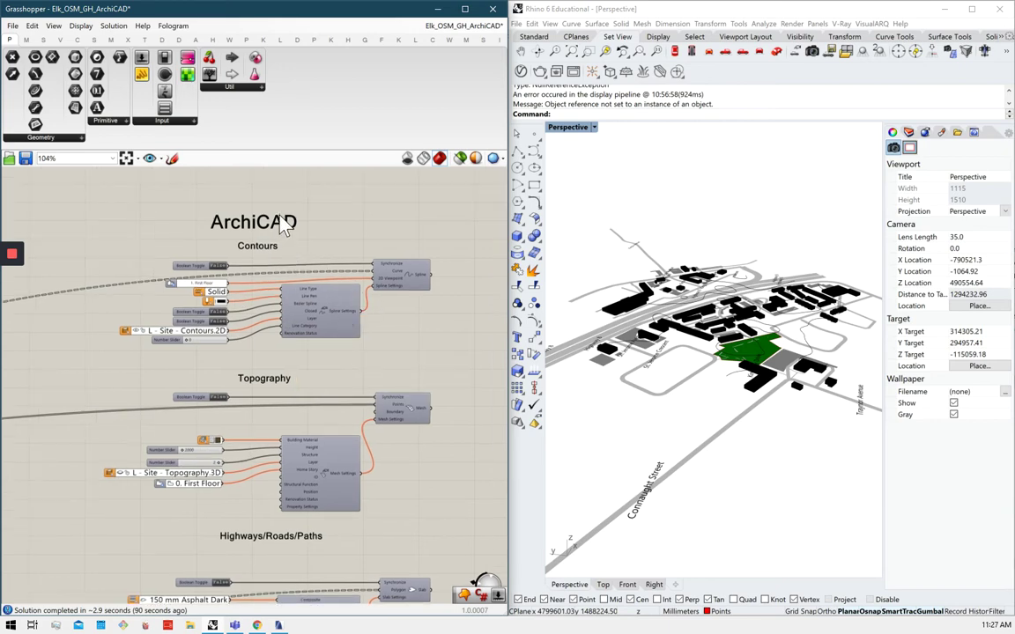
scroll(284, 225, "down", 4)
scroll(268, 476, "up", 5)
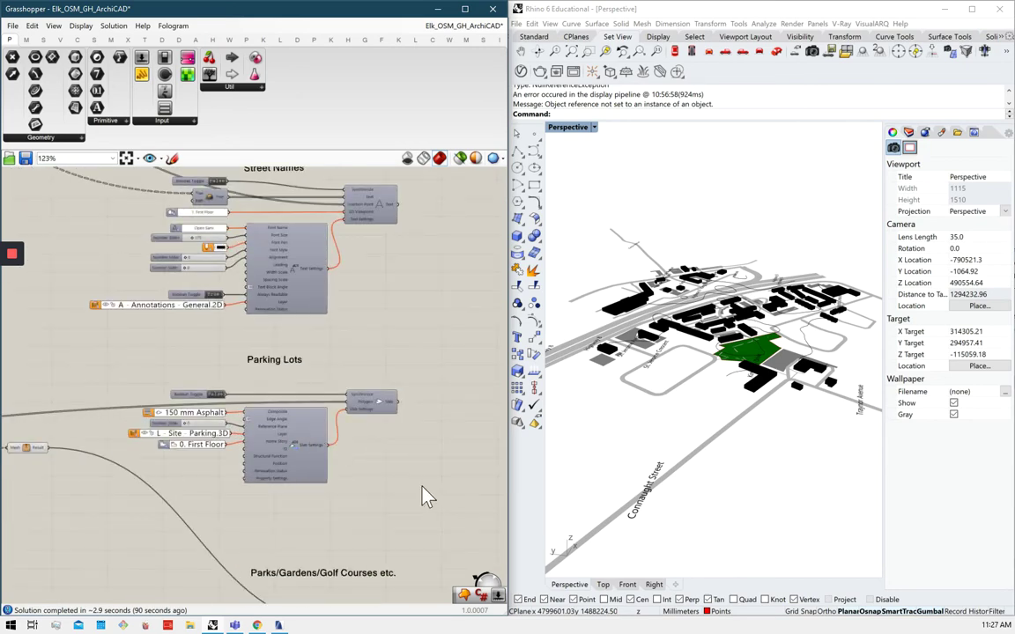
left_click_drag(425, 488, 143, 379)
left_click(148, 382)
Step: Show the Archicad component set and inspect the Parking Lots slab settings and Edge Angle input
left_click(194, 40)
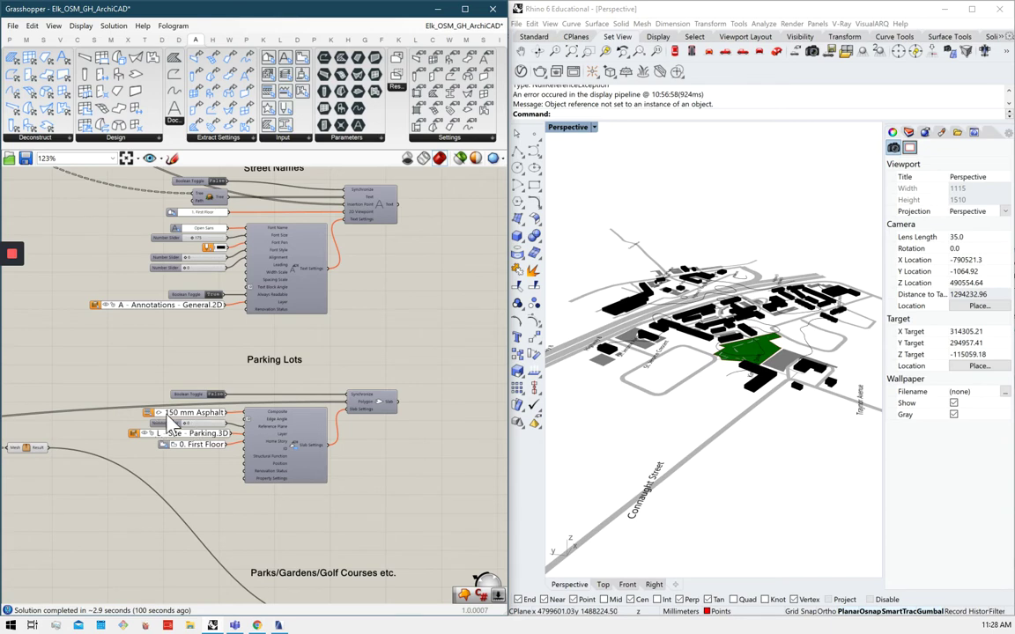
scroll(190, 415, "up", 3)
left_click(338, 422)
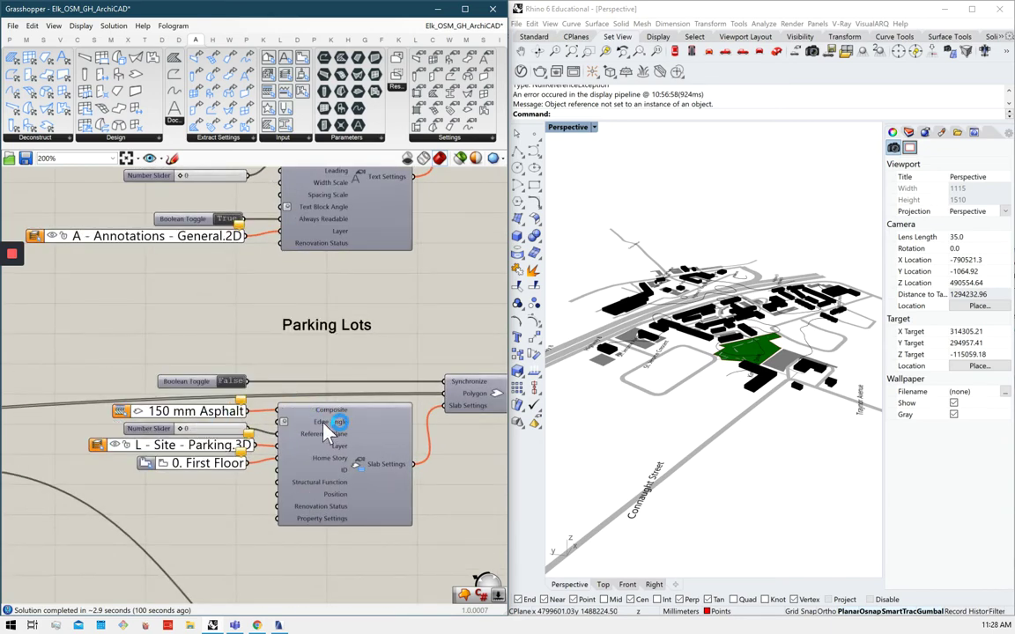
right_click_drag(339, 422, 268, 424)
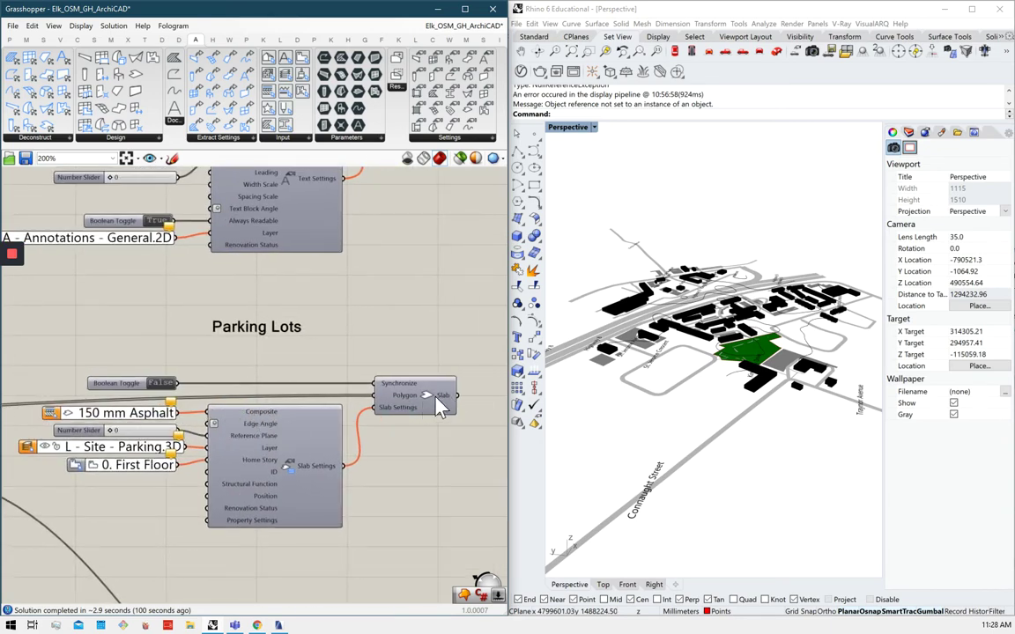
right_click_drag(372, 213, 381, 346)
scroll(394, 366, "down", 1)
scroll(385, 362, "up", 2)
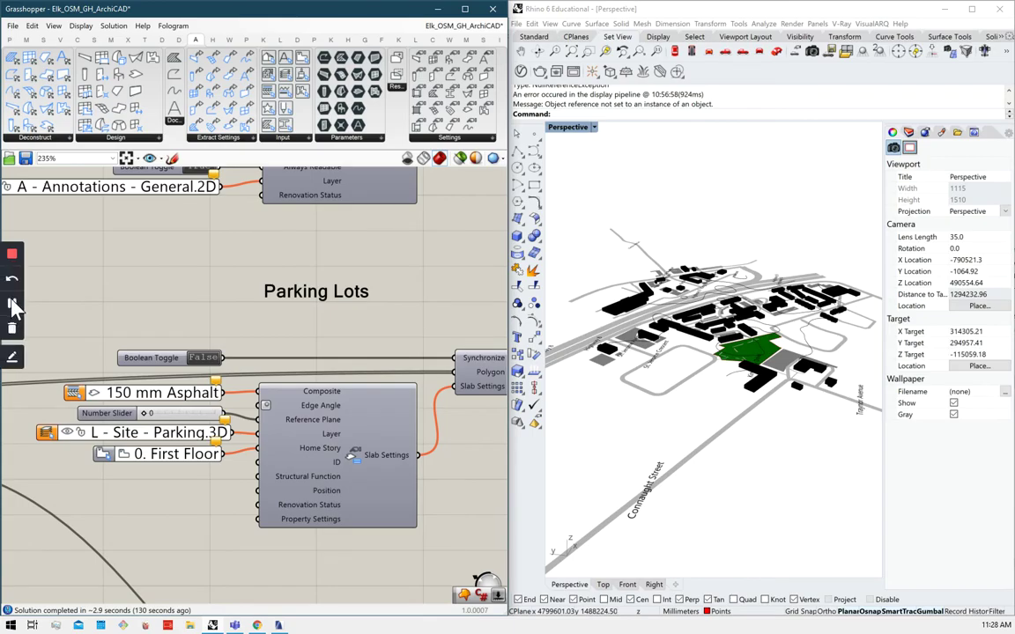
left_click(12, 304)
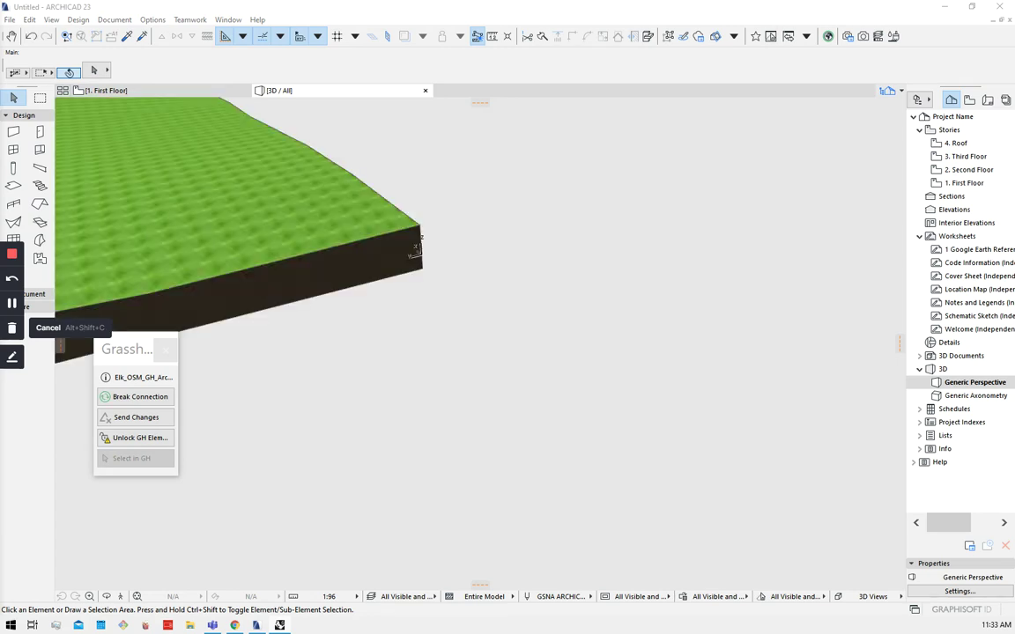
Step: Orbit the 3D / All view over the green synced terrain, then go to the First Floor plan
middle_click_drag(428, 297, 335, 183)
middle_click_drag(639, 225, 627, 238)
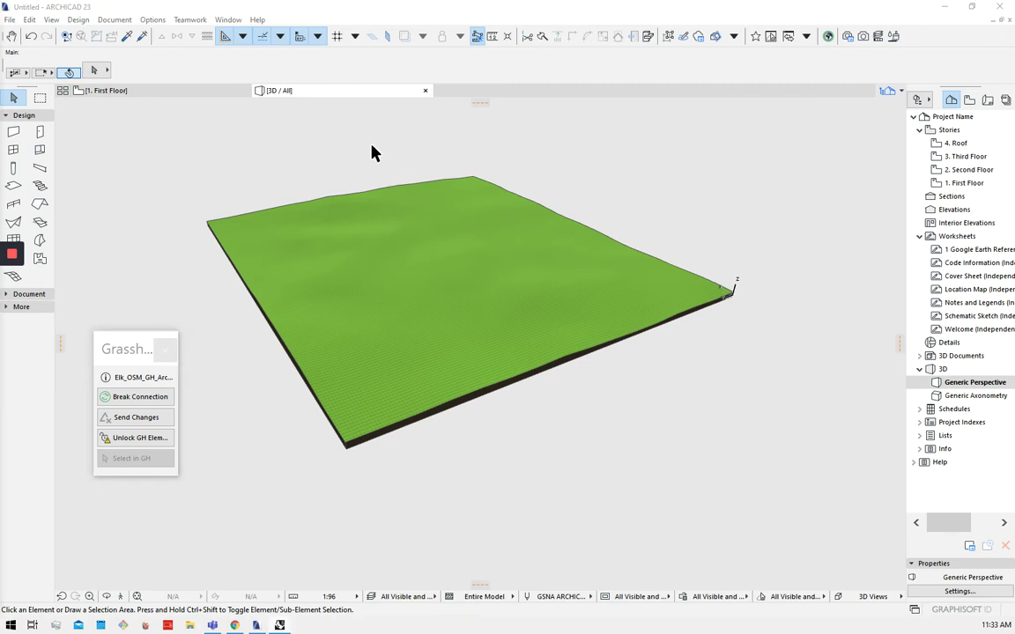
left_click(165, 94)
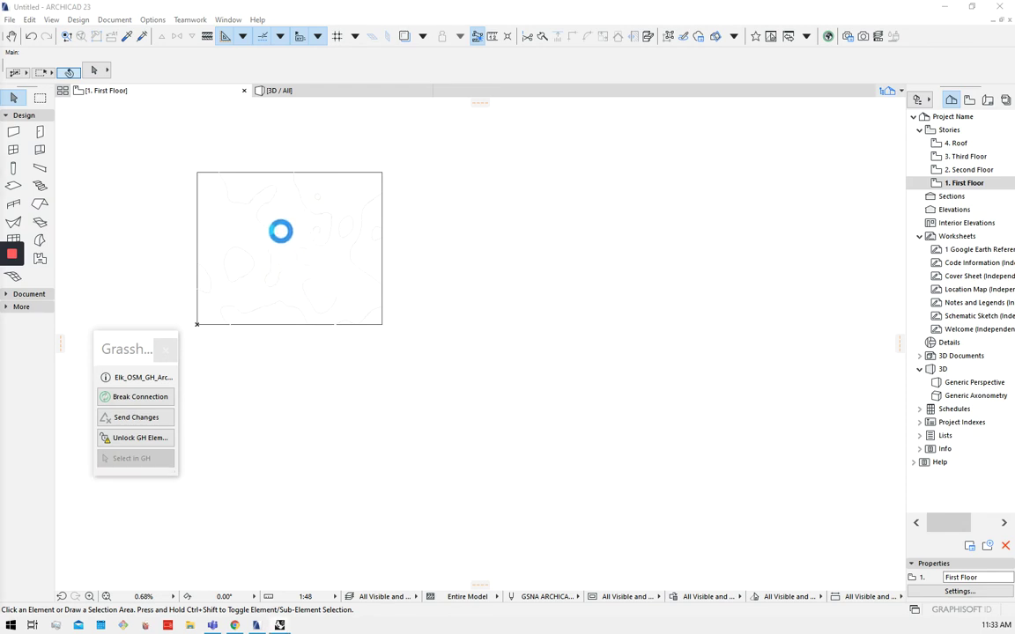
Step: Centre the plan's contours, then view the synced roads, buildings and parking slabs in 3D
scroll(269, 215, "up", 4)
middle_click_drag(269, 215, 571, 251)
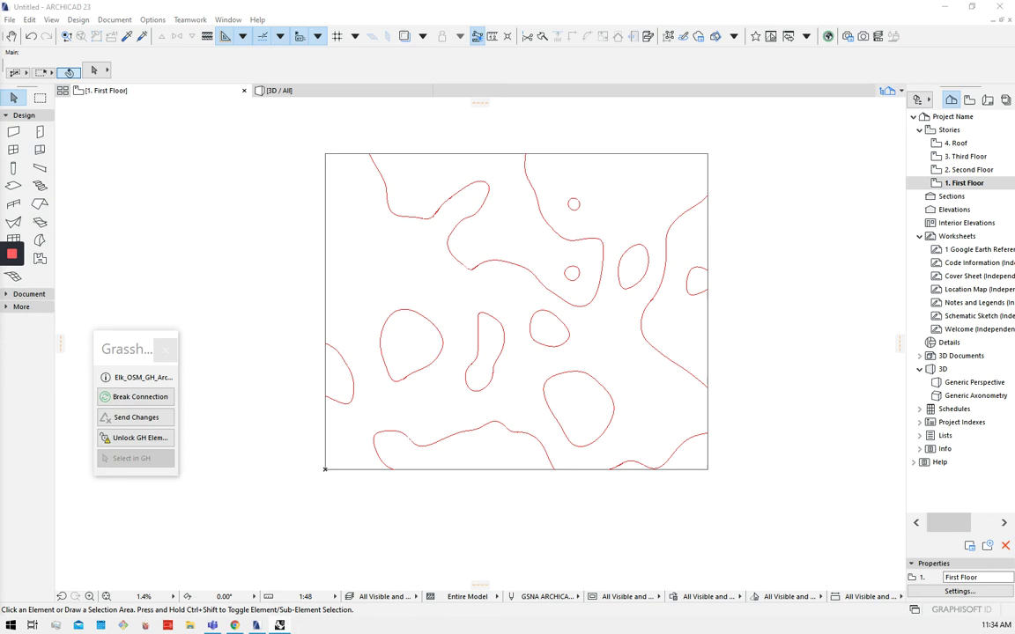
left_click(359, 90)
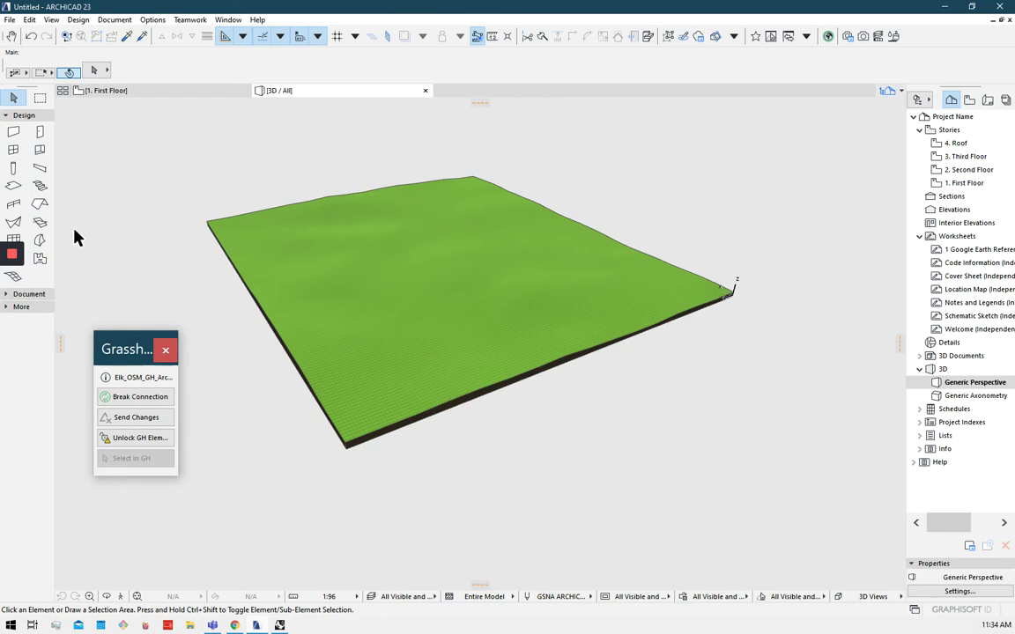
left_click(12, 304)
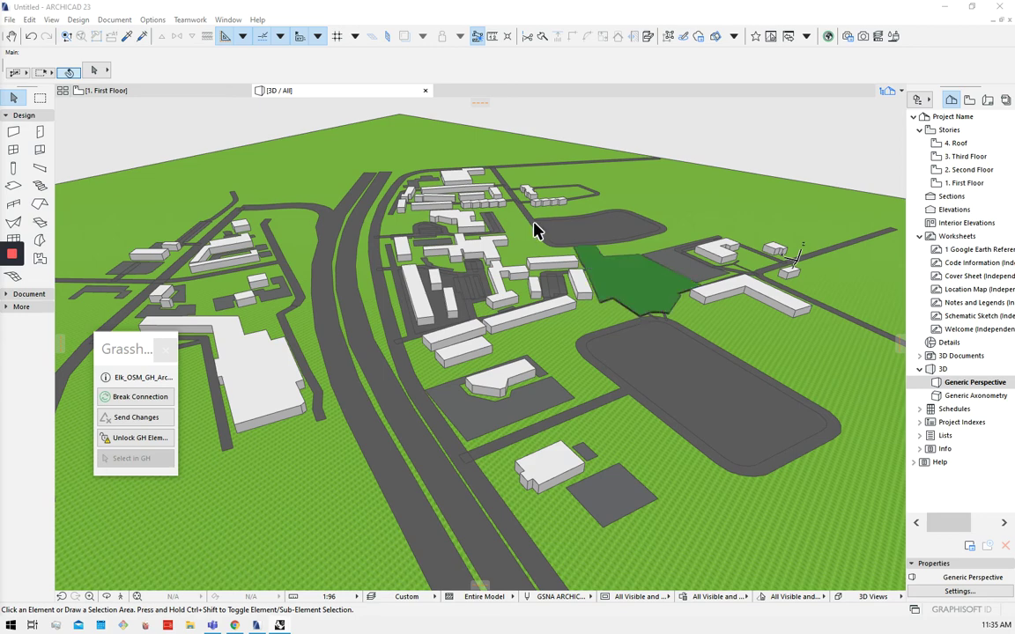
Step: Switch to the 1. First Floor plan to see the imported building outlines, roads, street names and red contours
left_click(219, 91)
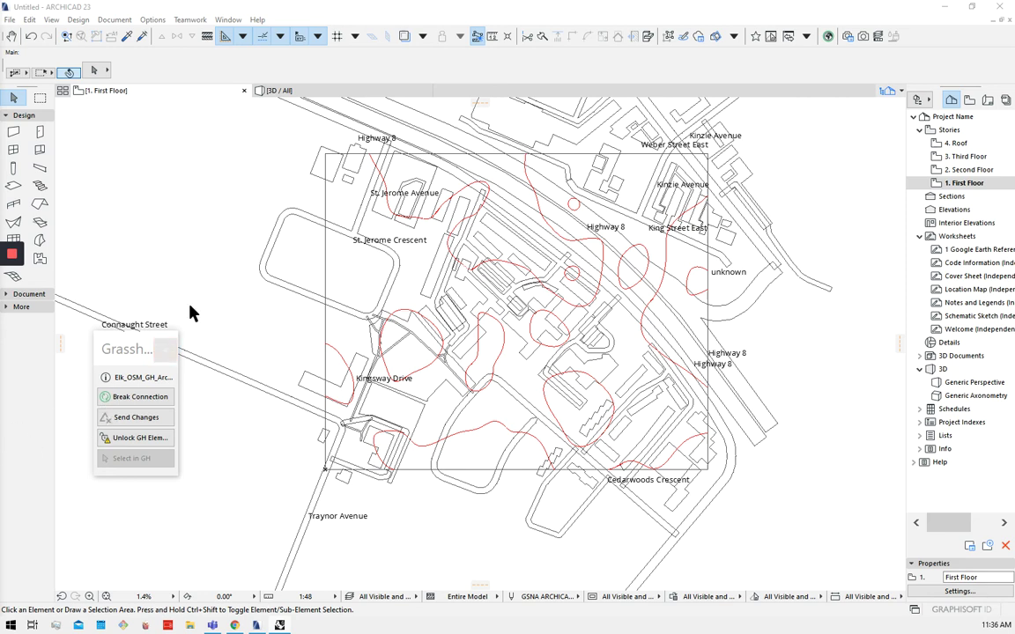
Step: Glance at the site in 3D, then return to the First Floor plan and zoom around it
mouse_move(301, 97)
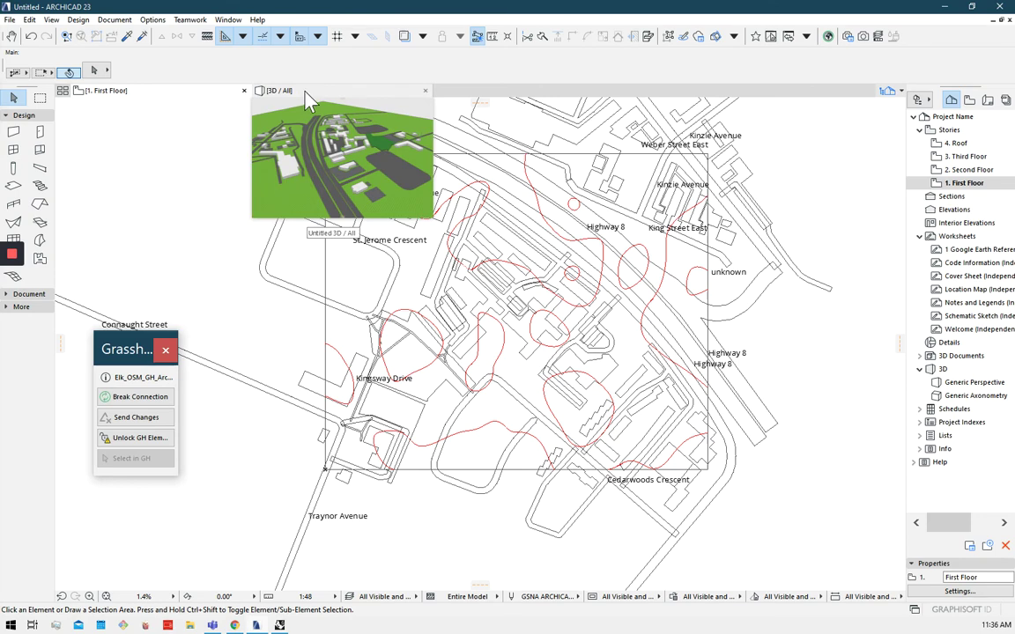
left_click(304, 90)
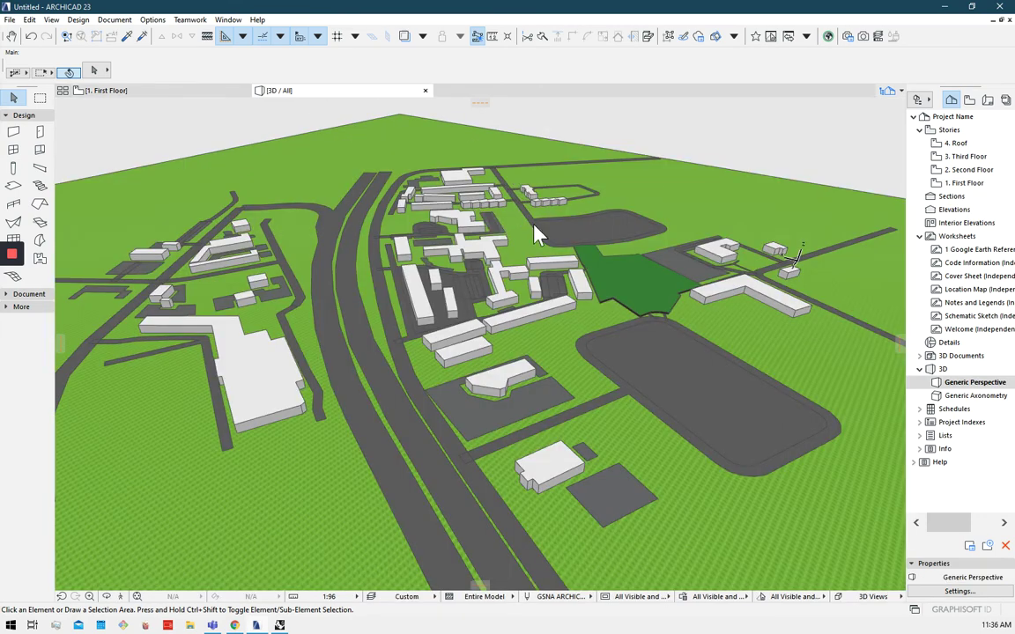
left_click(207, 91)
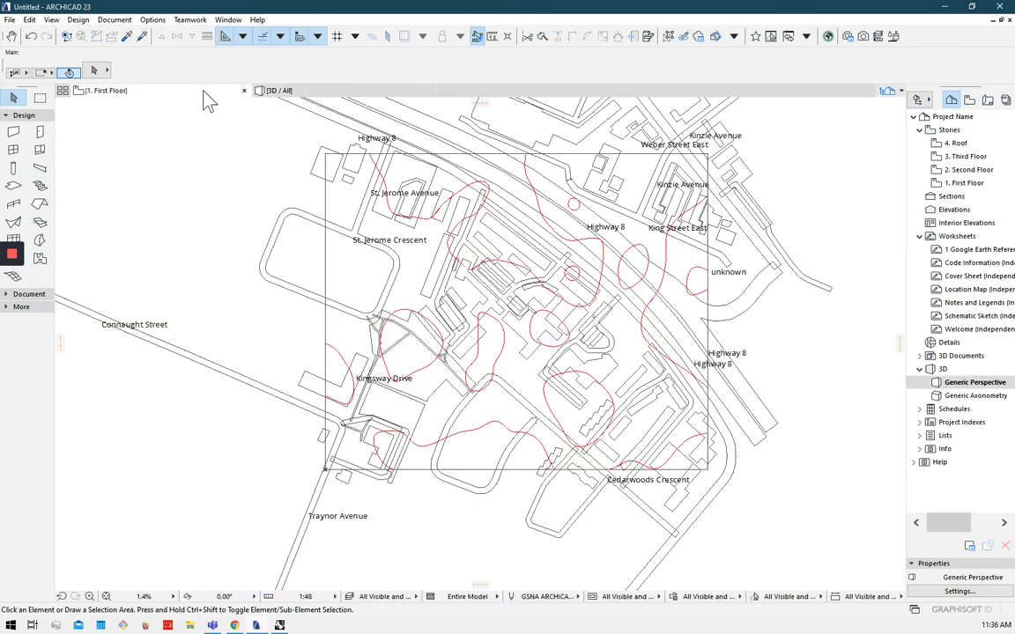
scroll(536, 262, "down", 3)
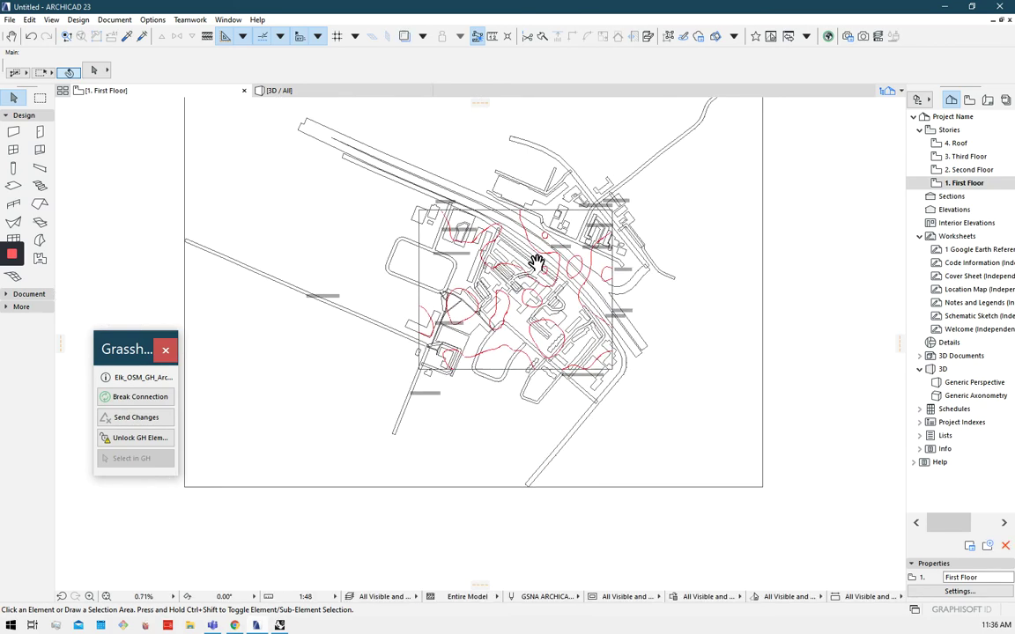
scroll(540, 273, "up", 5)
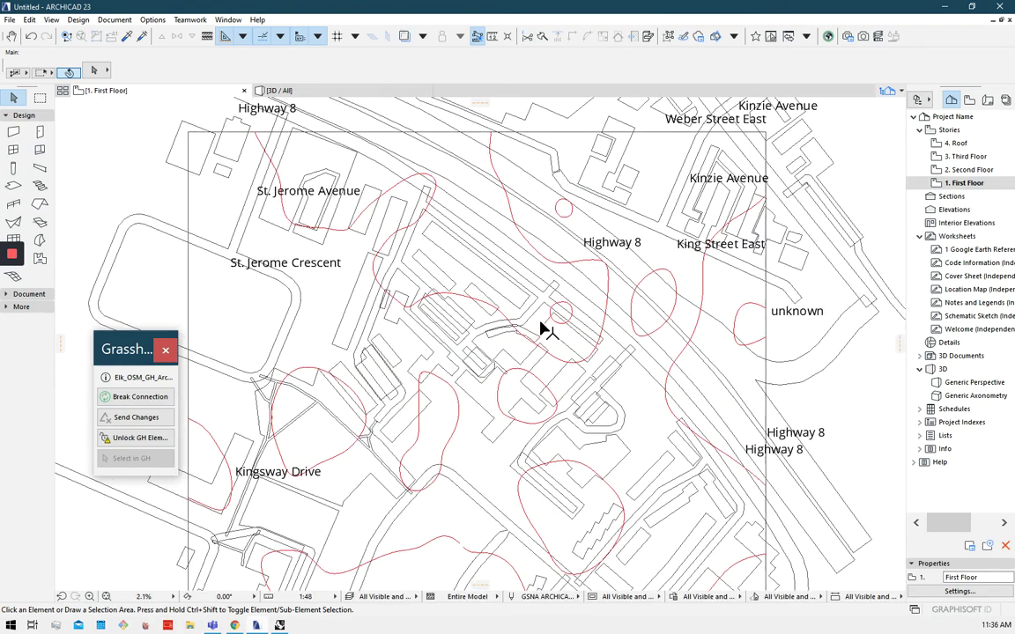
scroll(546, 329, "up", 1)
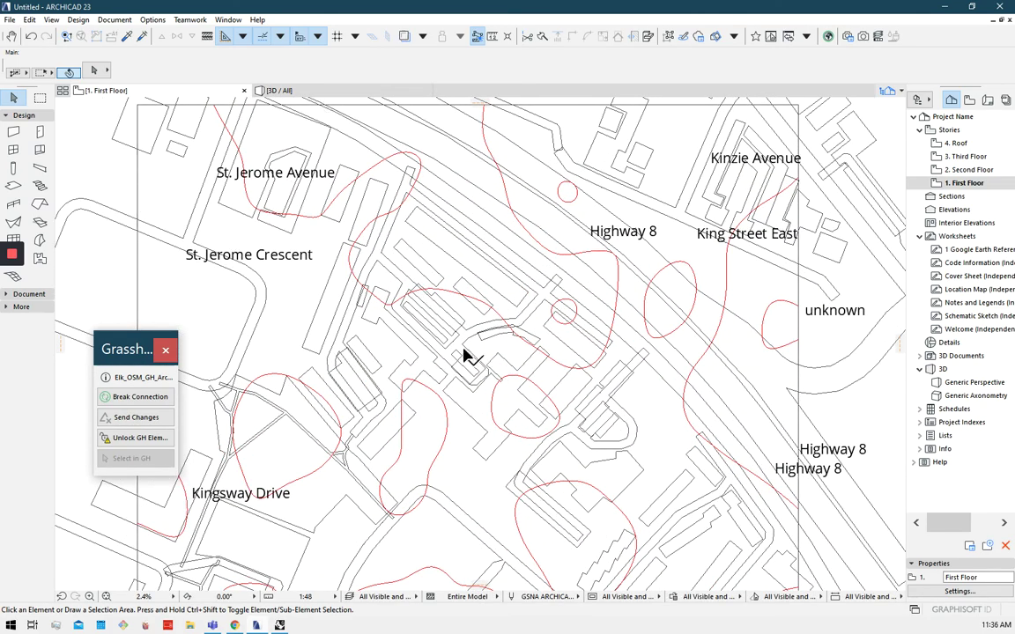
scroll(467, 336, "down", 2)
scroll(476, 317, "up", 2)
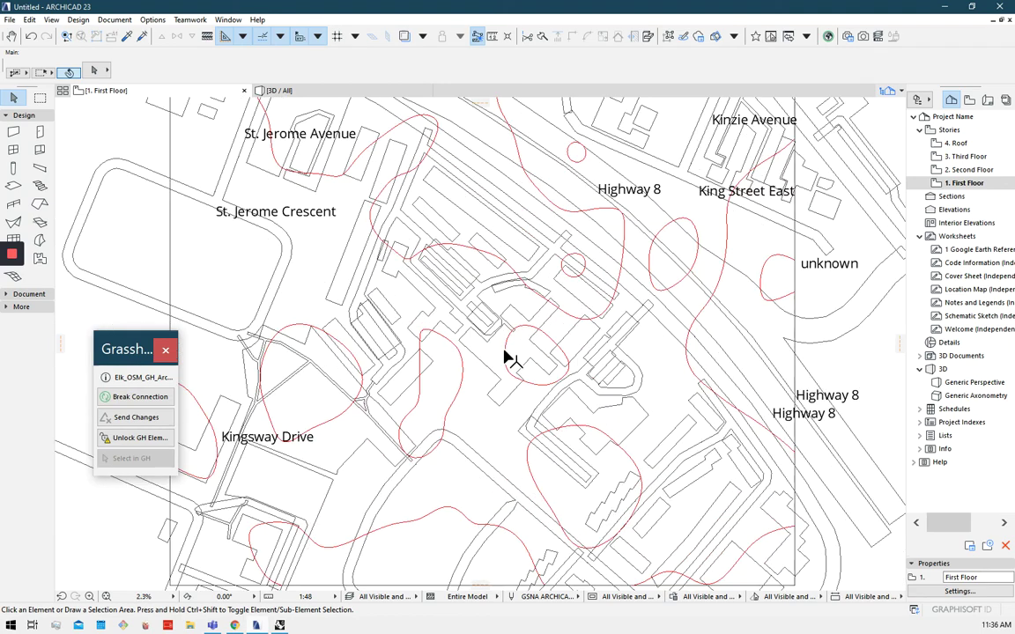
scroll(505, 357, "up", 5)
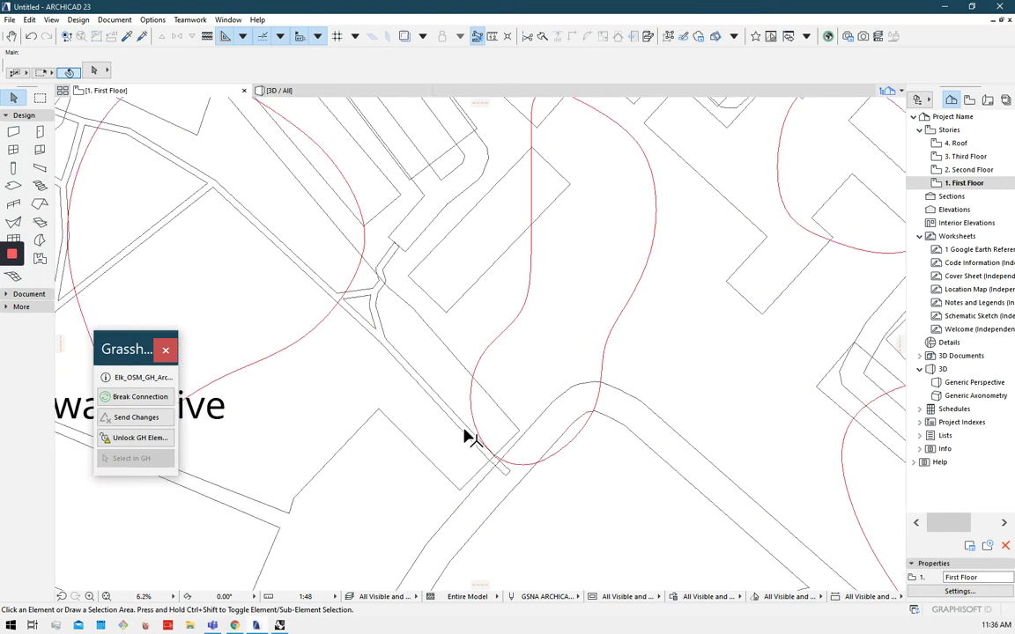
scroll(467, 438, "up", 1)
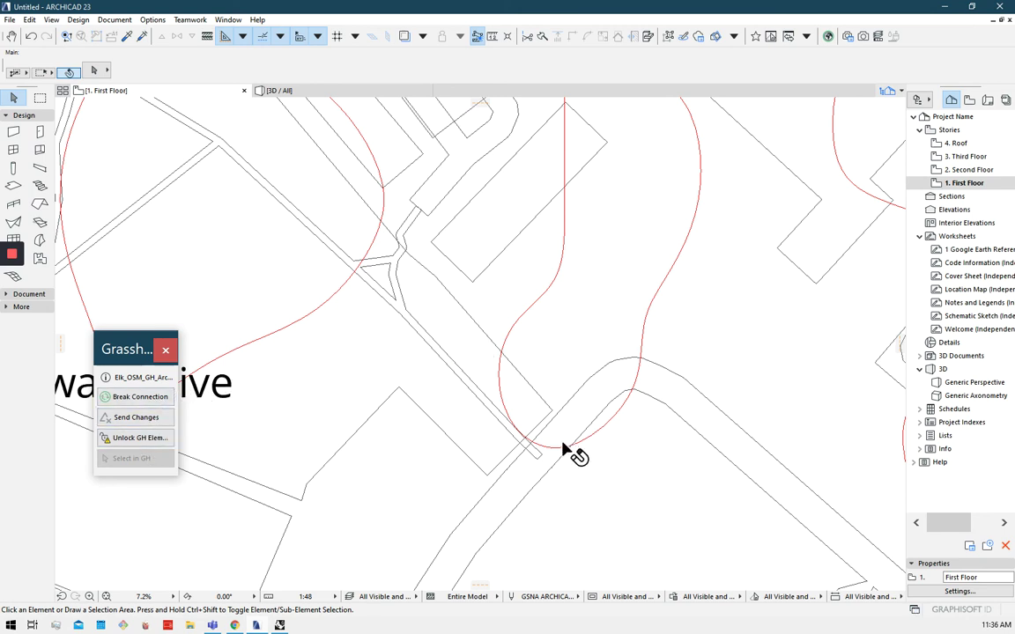
Step: End the Grasshopper live link and Unlock All elements, accepting the cleared Undo queue
left_click(150, 401)
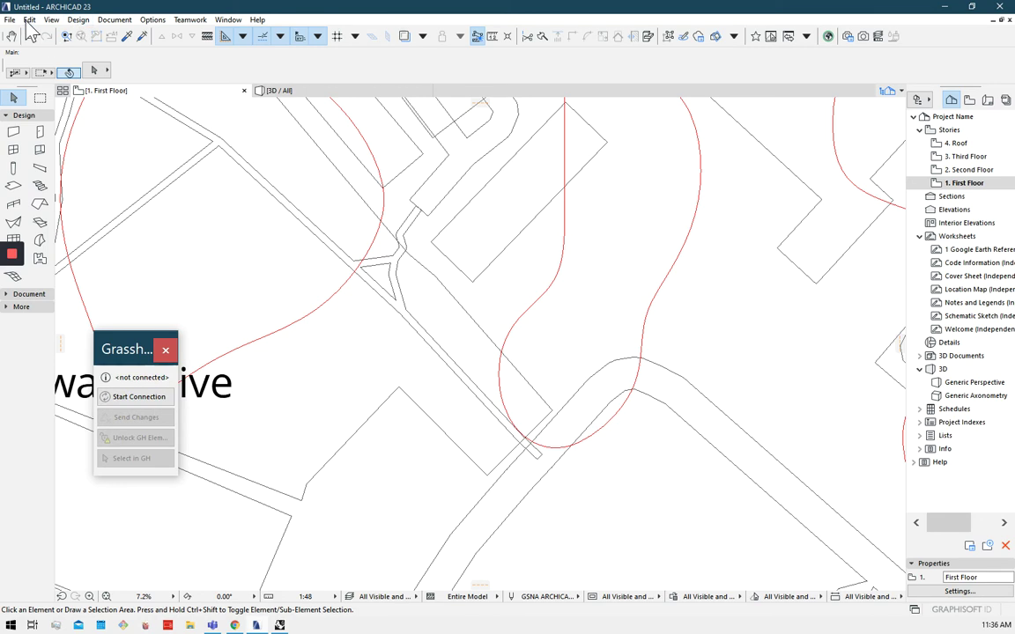
left_click(29, 21)
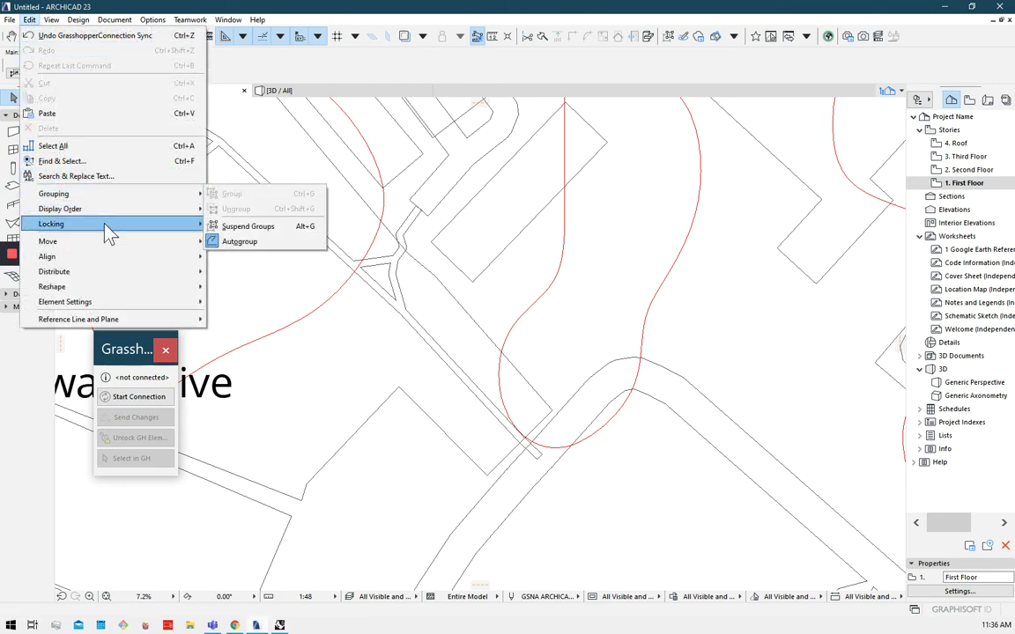
mouse_move(104, 225)
left_click(250, 250)
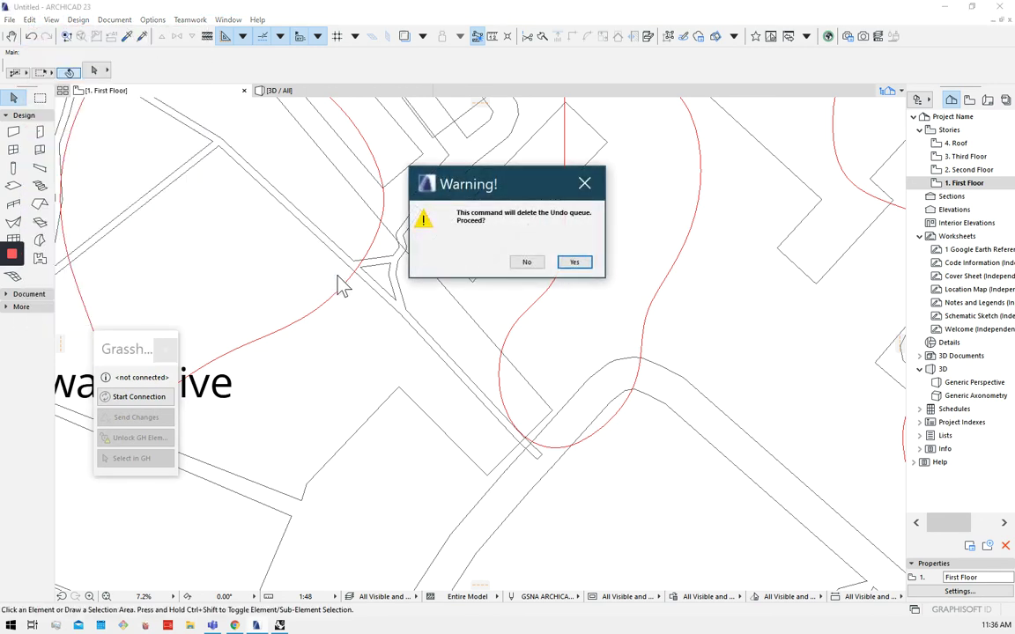
left_click(575, 263)
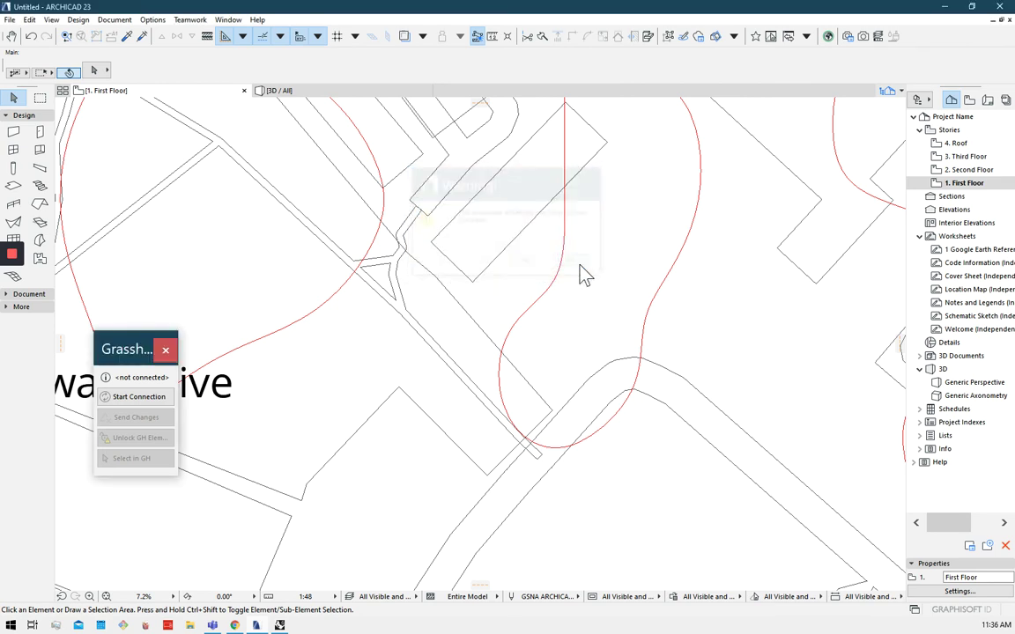
Step: Move the green road slab's two end corners back onto the red contour curve, then deselect it
left_click(541, 458)
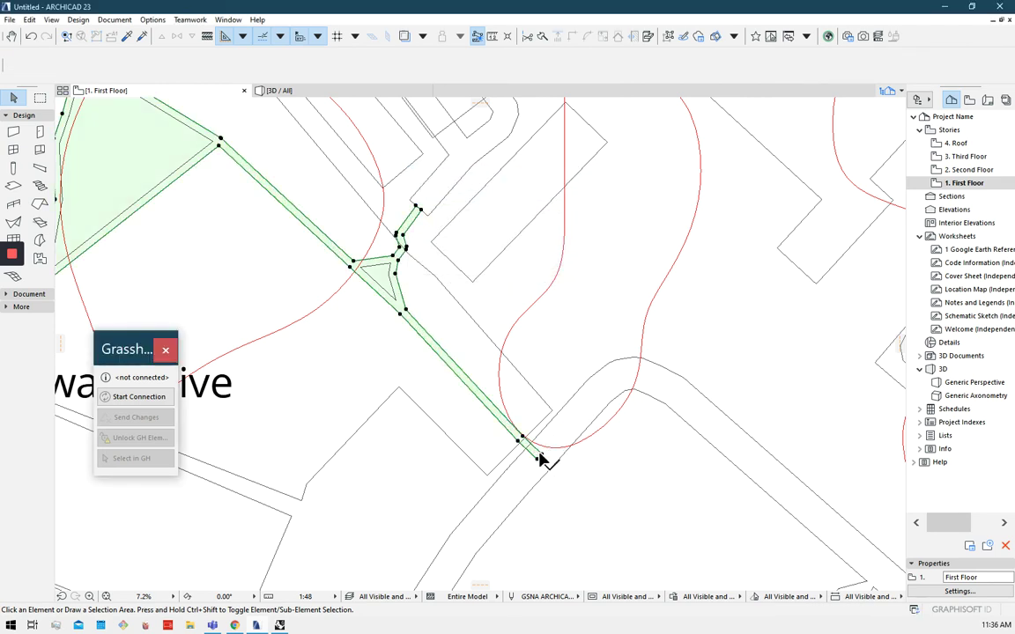
scroll(541, 460, "up", 5)
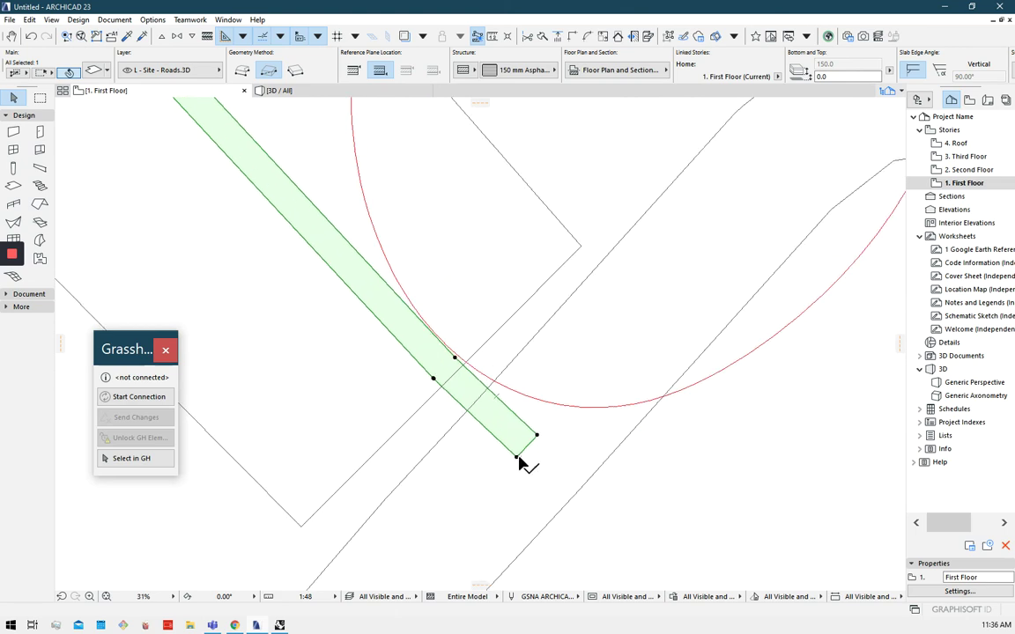
left_click(518, 457)
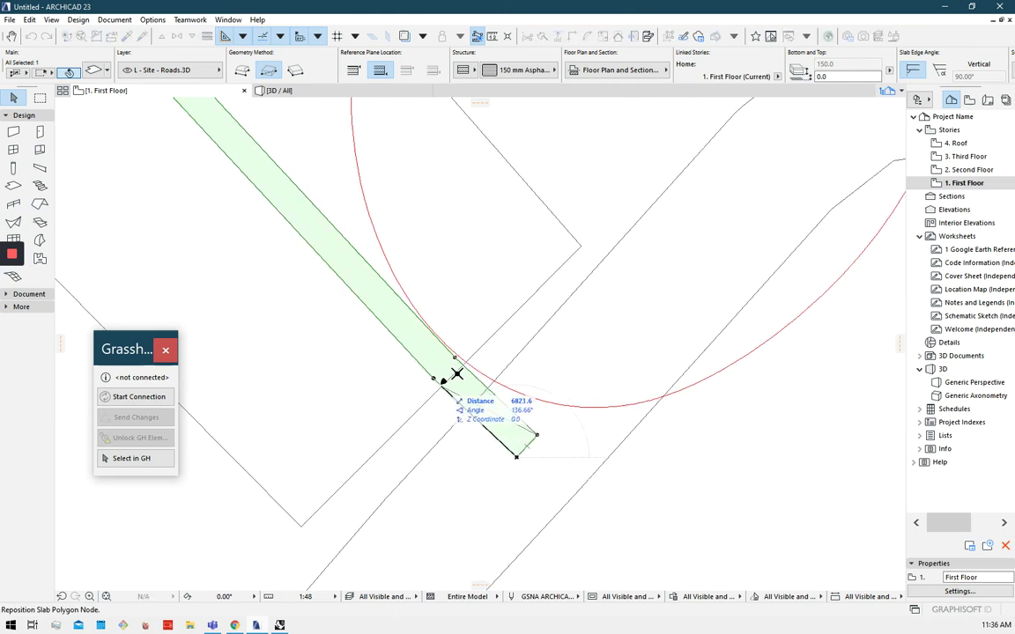
left_click(539, 437)
left_click(538, 435)
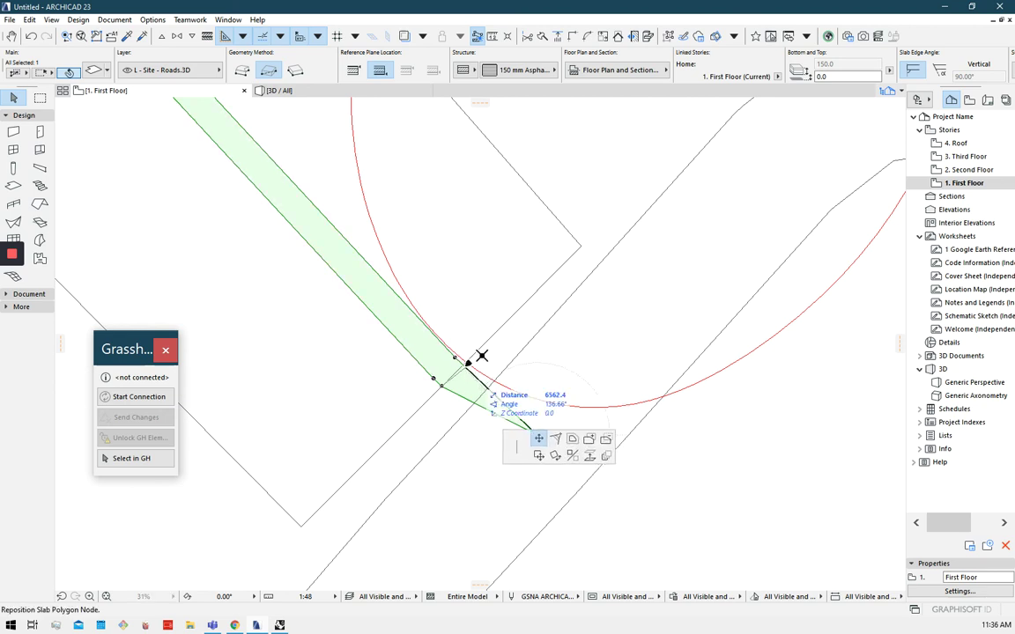
left_click(470, 363)
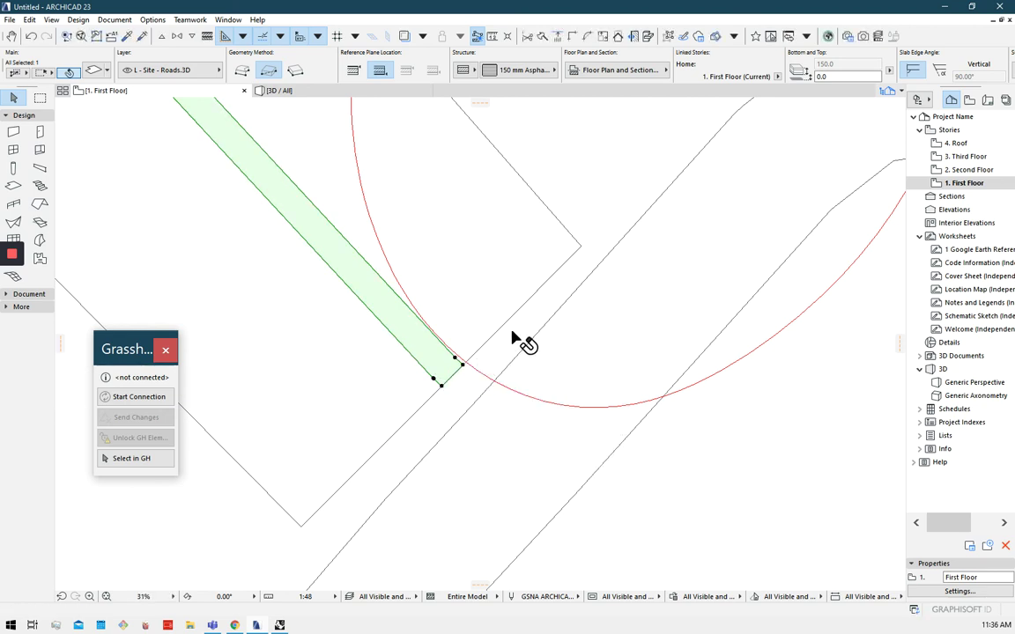
left_click(589, 199)
key("Escape")
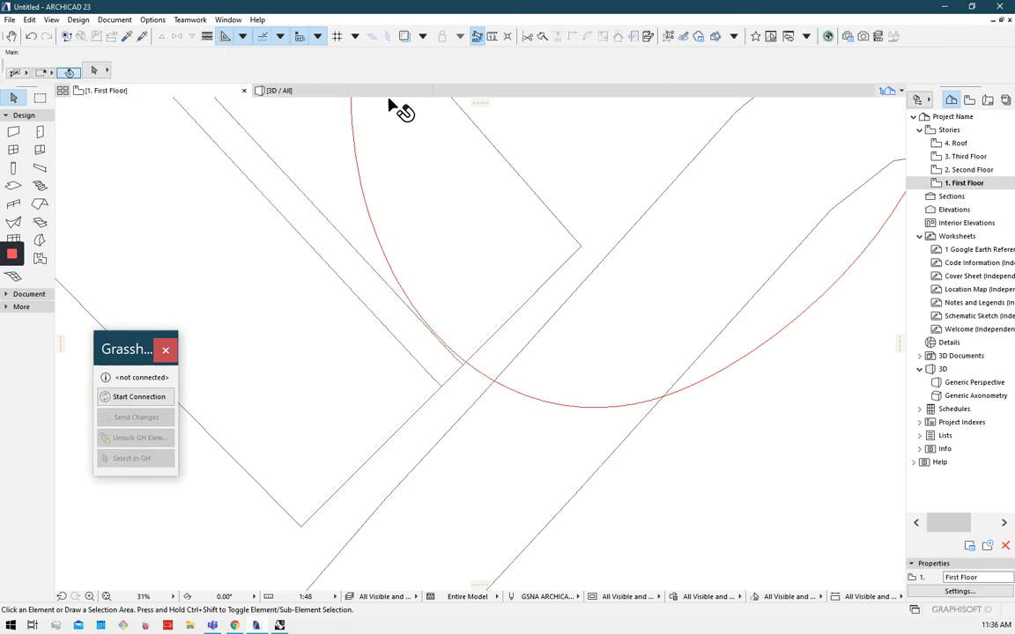
mouse_move(363, 95)
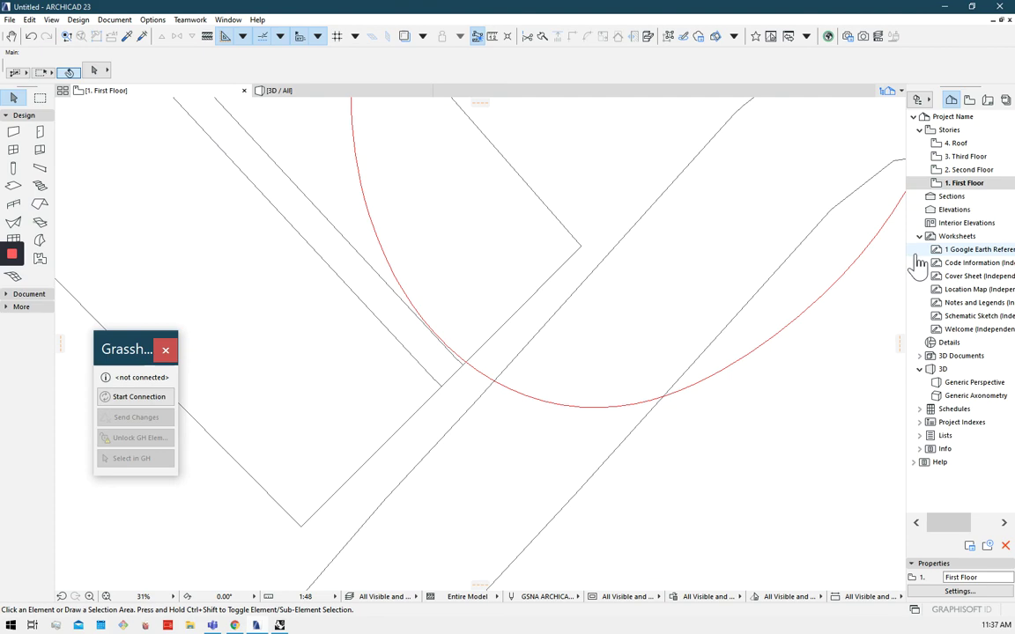
scroll(529, 205, "down", 2)
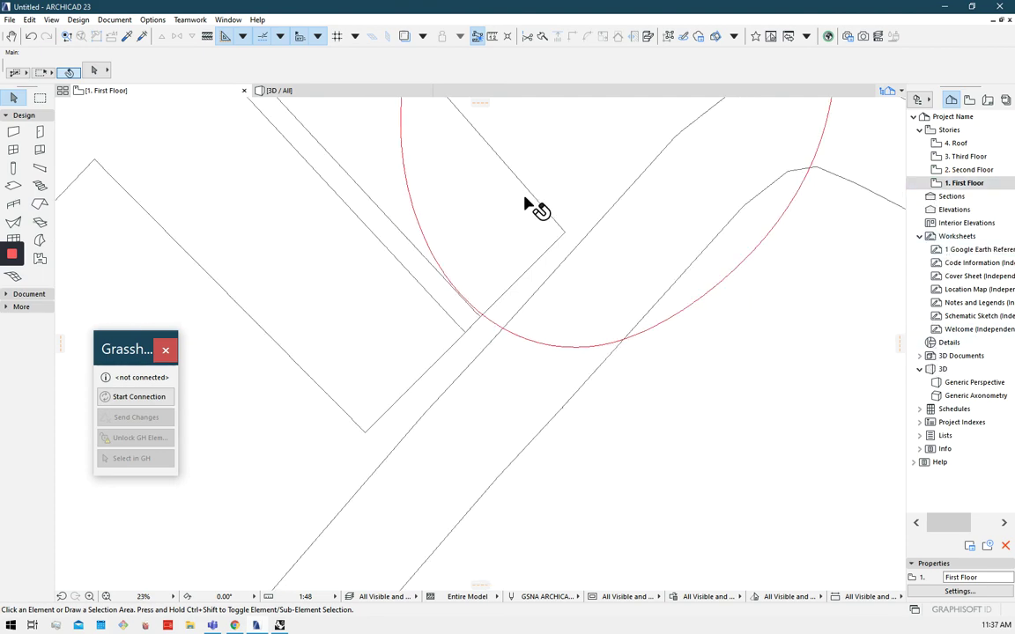
scroll(529, 204, "down", 14)
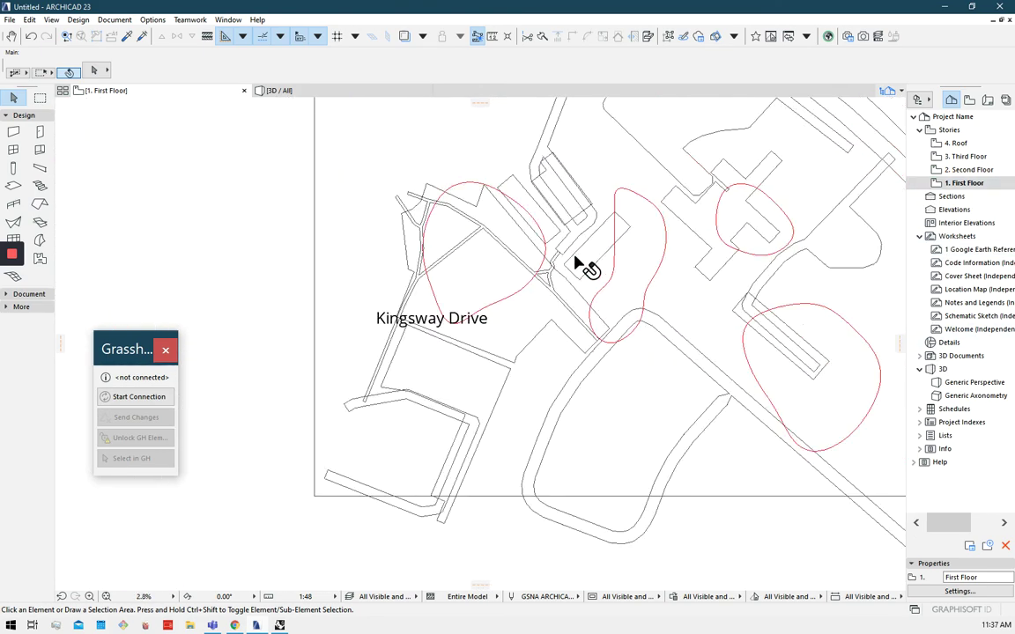
scroll(578, 264, "down", 4)
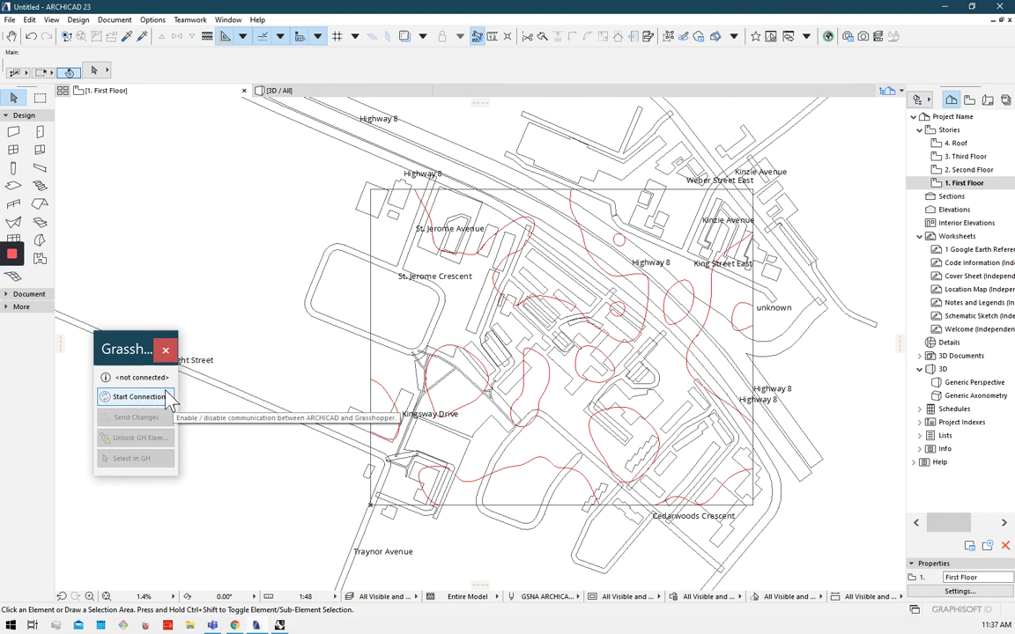
mouse_move(13, 310)
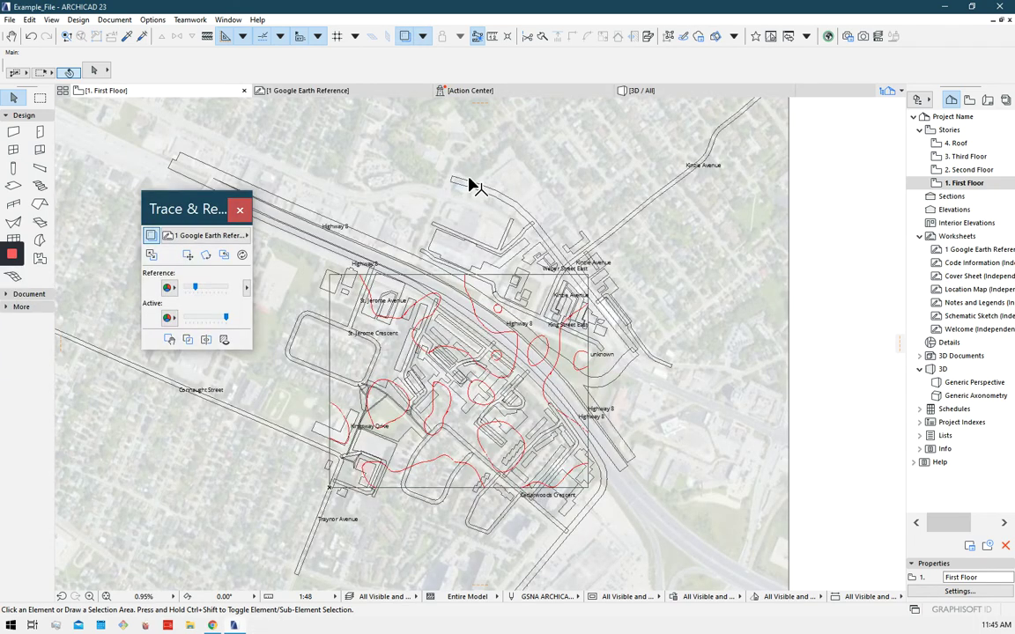
Step: Move the Trace & Reference palette aside and recentre the site over the Google Earth image
scroll(516, 193, "down", 2)
left_click_drag(176, 202, 127, 182)
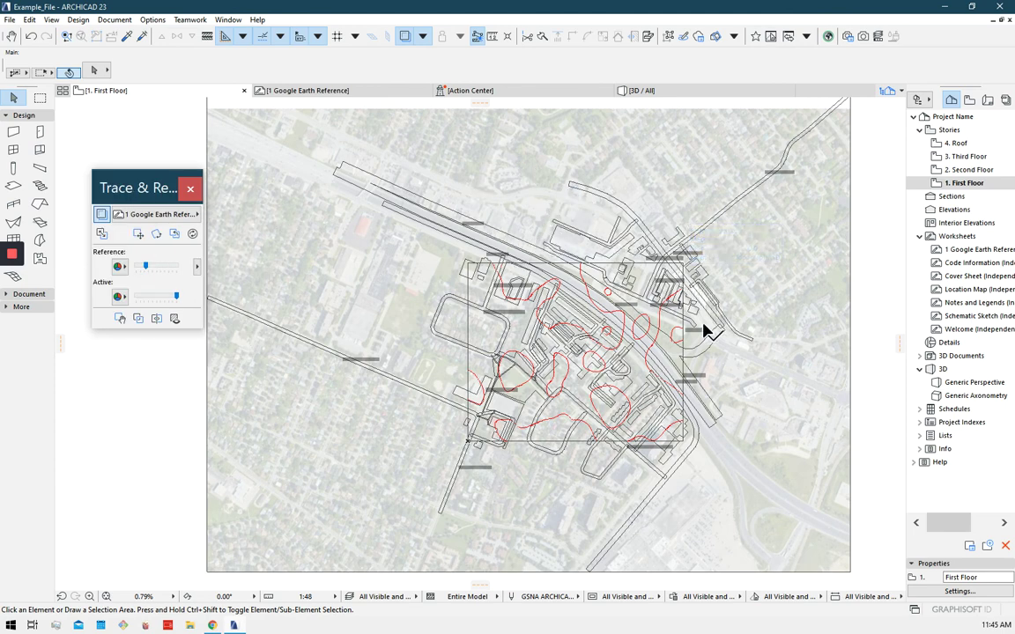
scroll(702, 328, "up", 1)
scroll(710, 332, "up", 1)
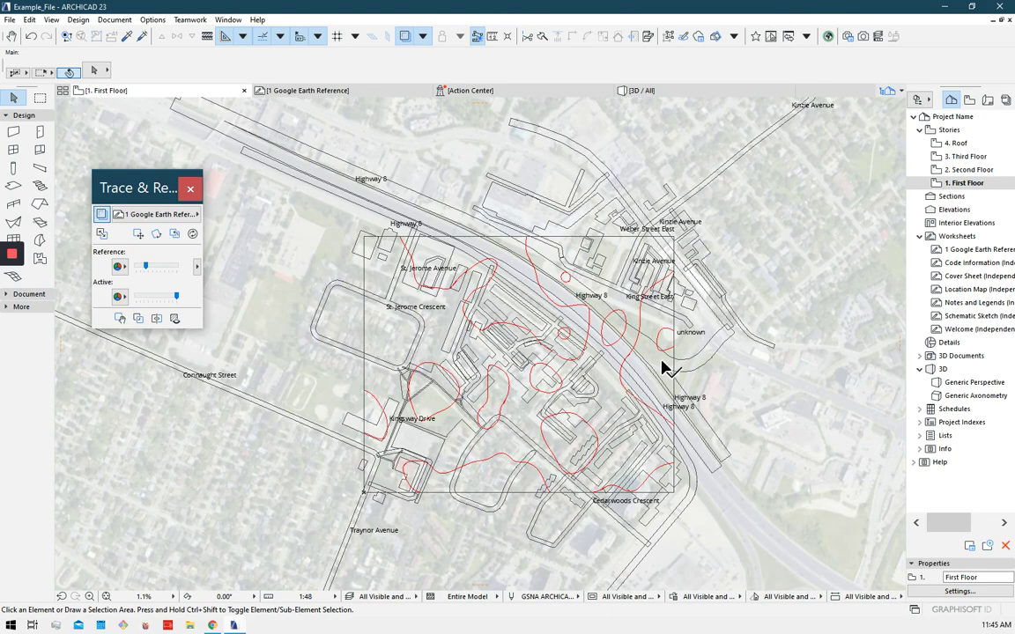
mouse_move(664, 367)
middle_mouse_down()
mouse_move(604, 344)
mouse_move(829, 319)
middle_mouse_up()
scroll(626, 291, "up", 2)
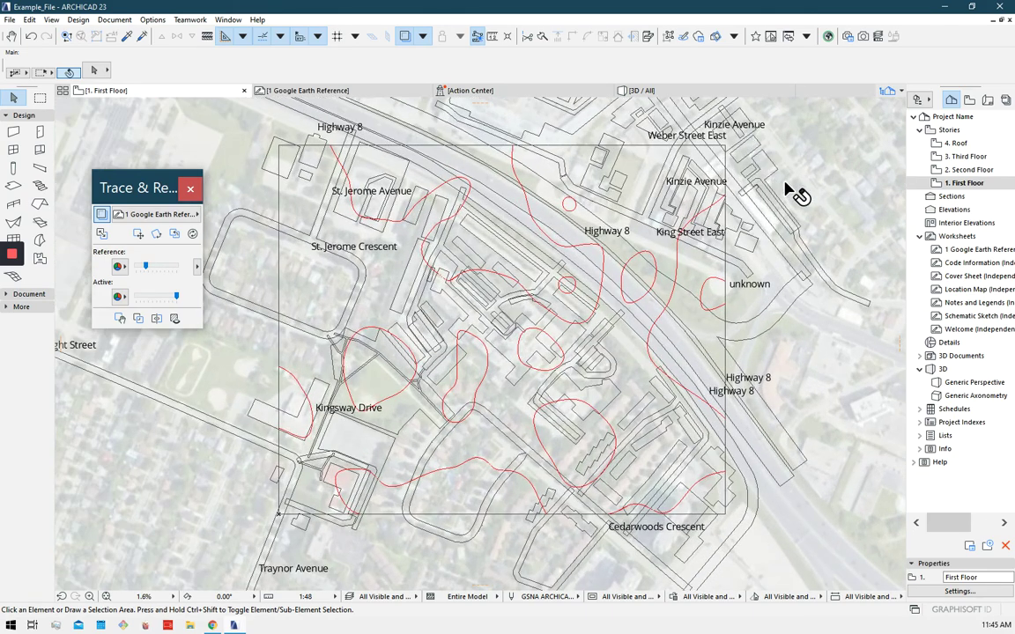
Step: Pan across Highway 8, Kingsway Drive, Connaught Street and St. Jerome Crescent to check linework alignment
middle_click_drag(775, 182, 741, 261)
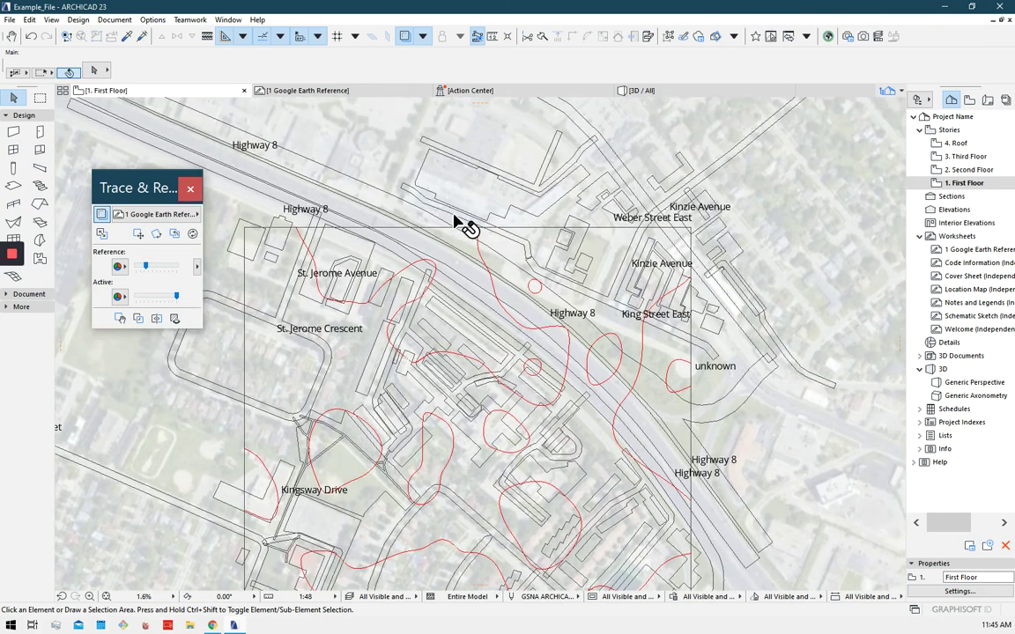
middle_click_drag(287, 549, 345, 444)
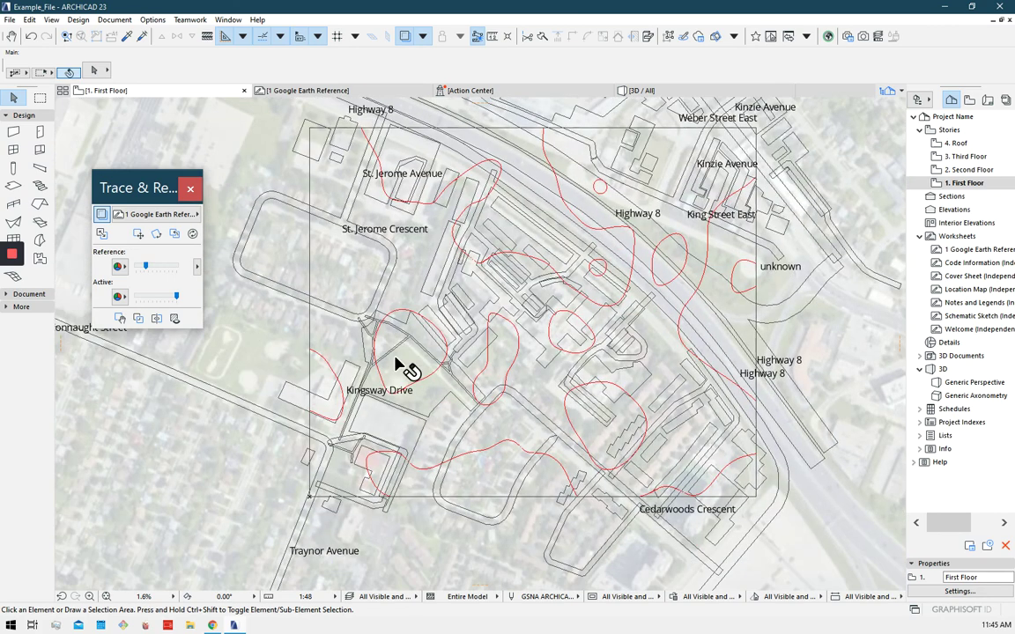
middle_click_drag(408, 370, 399, 202)
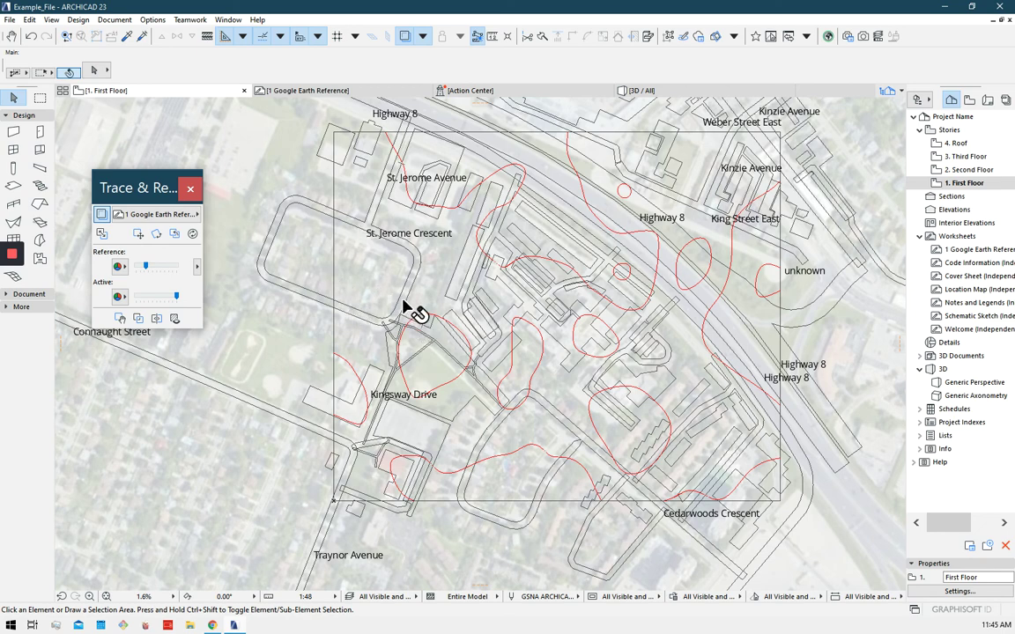
middle_click_drag(459, 355, 484, 341)
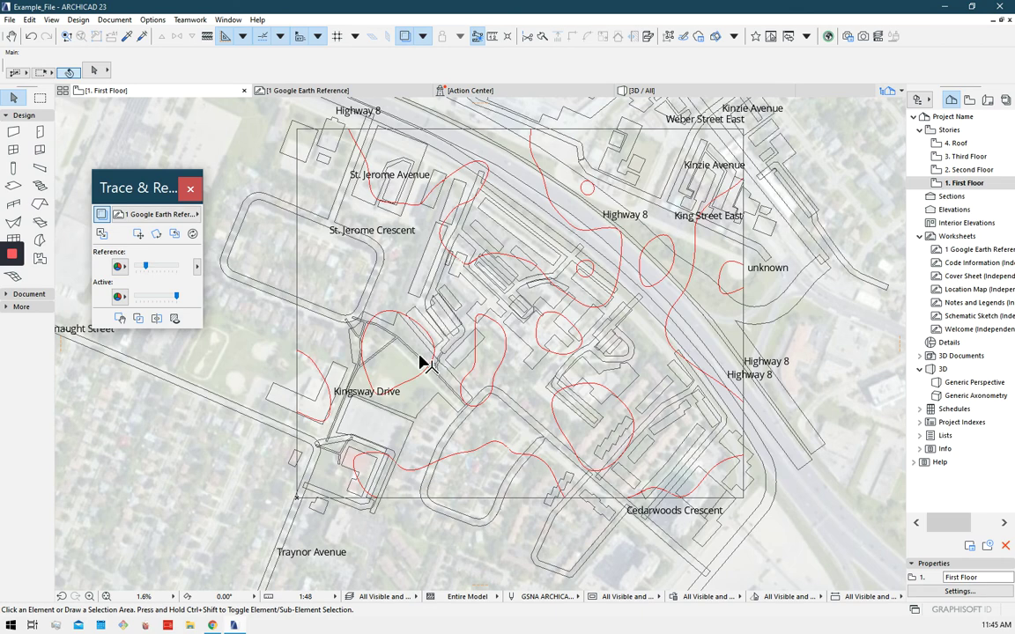
middle_click_drag(424, 362, 462, 357)
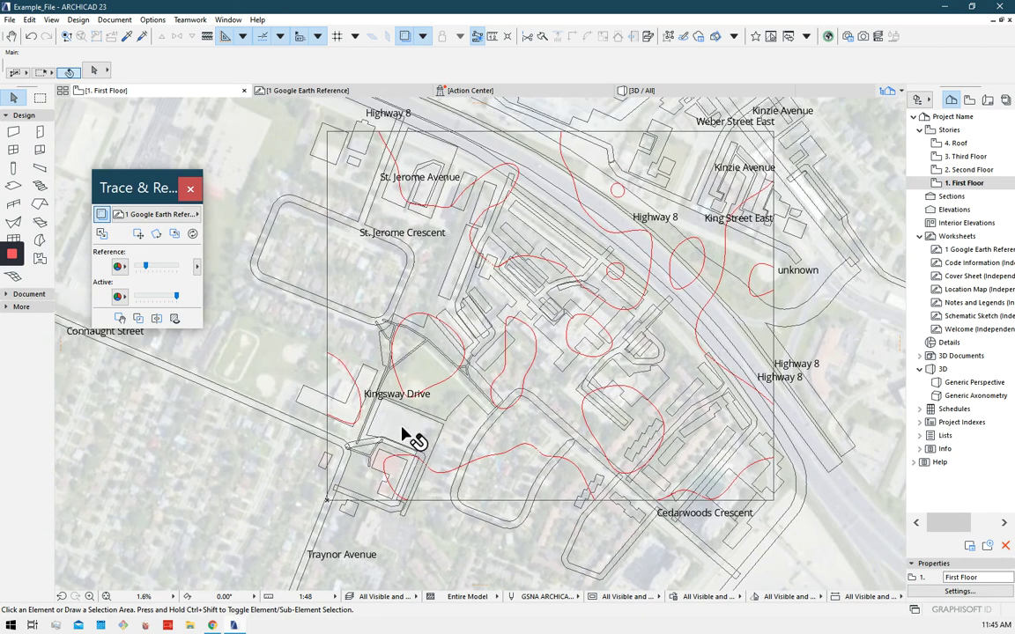
middle_click_drag(525, 331, 472, 367)
scroll(368, 283, "up", 3)
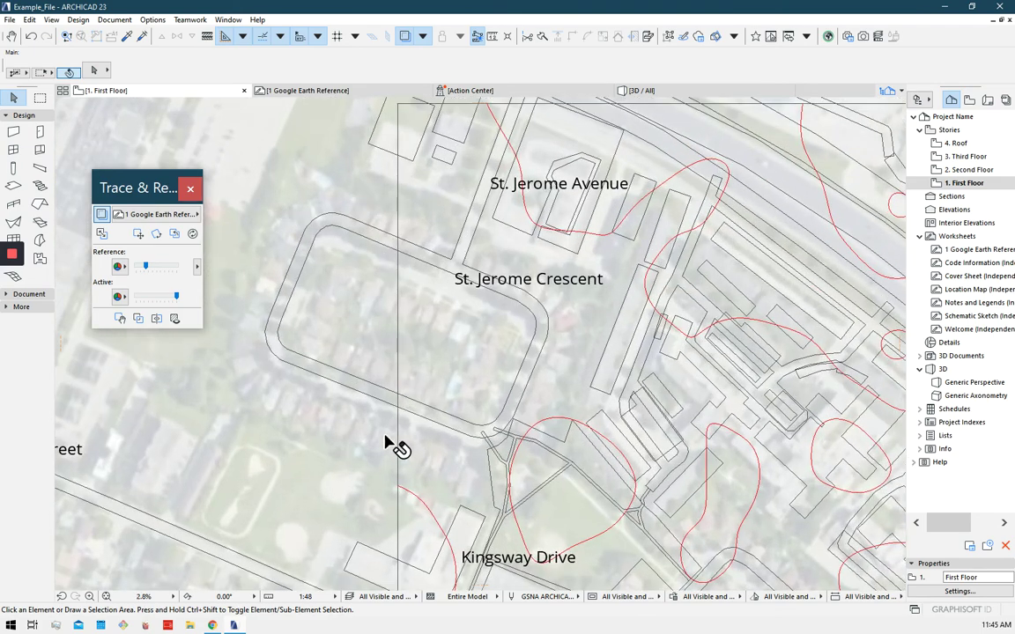
scroll(614, 351, "down", 2)
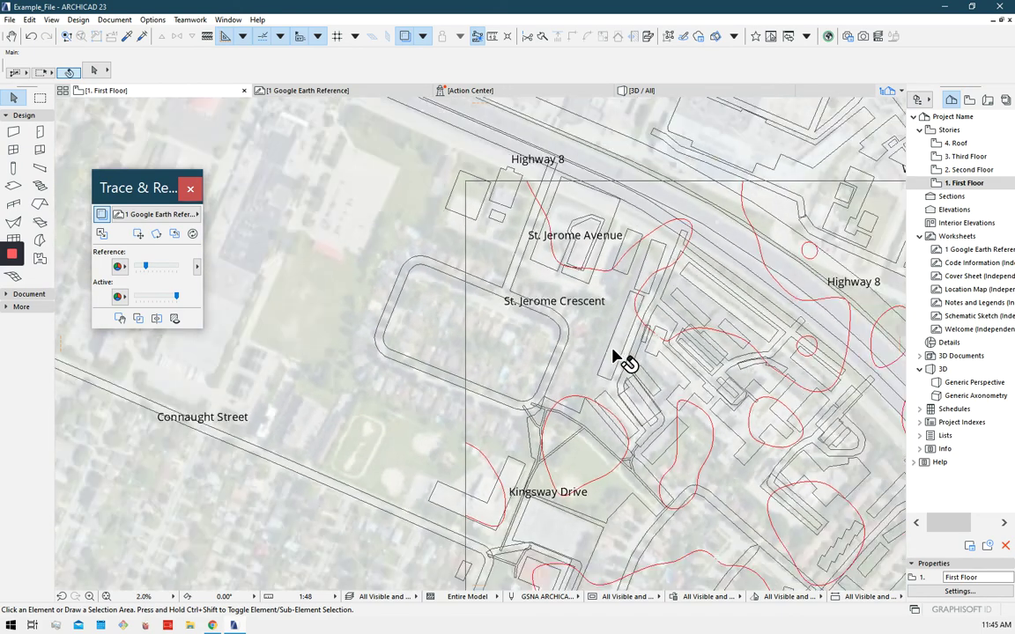
scroll(614, 357, "down", 2)
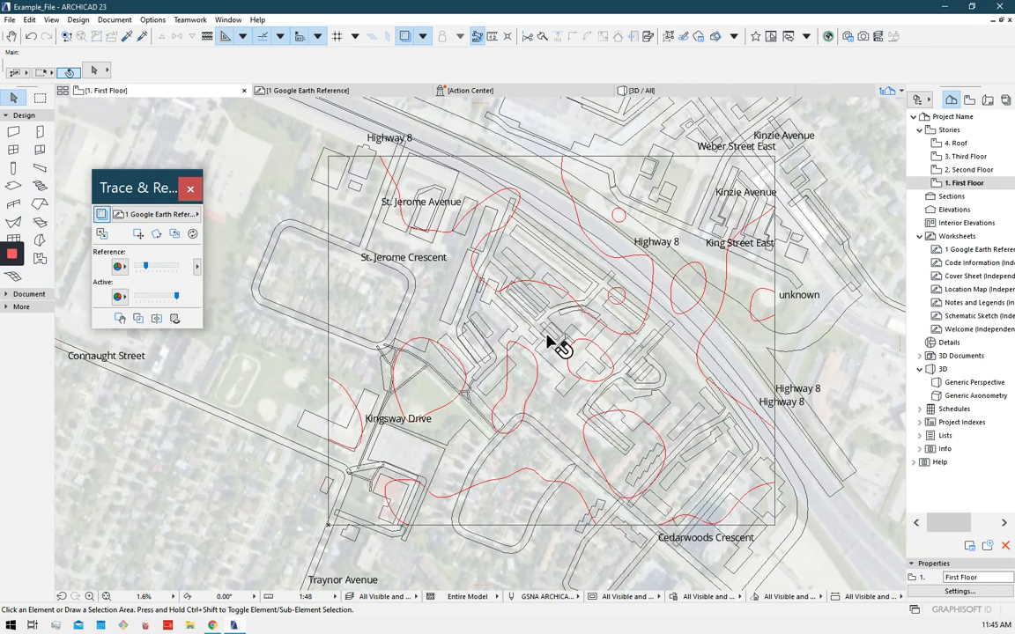
middle_click_drag(553, 344, 605, 412)
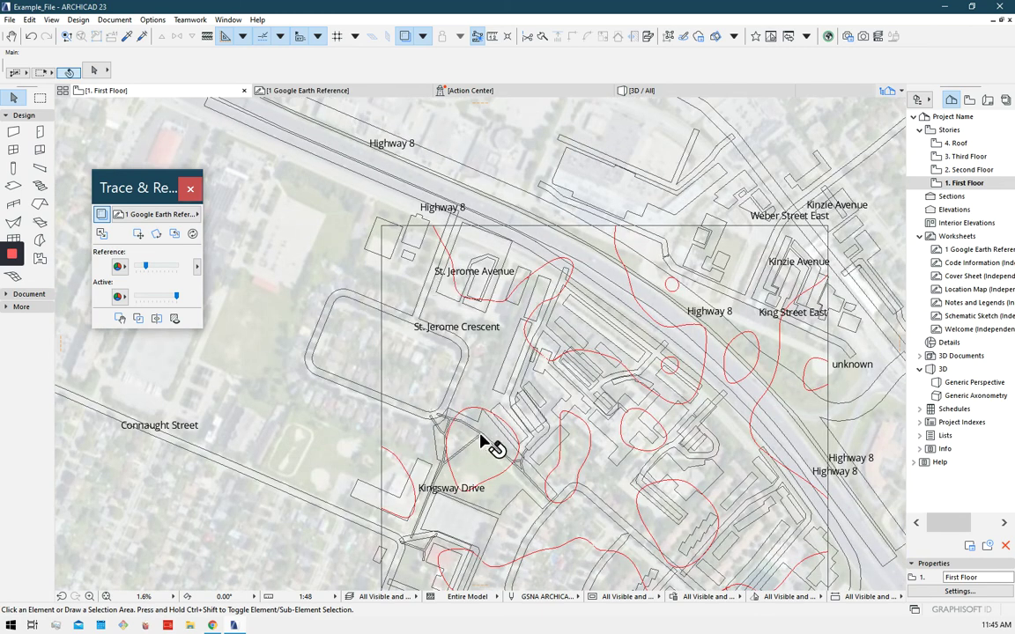
Step: Open the 3D / All view, then zoom and orbit around the buildings, roads and green terrain
left_click(645, 97)
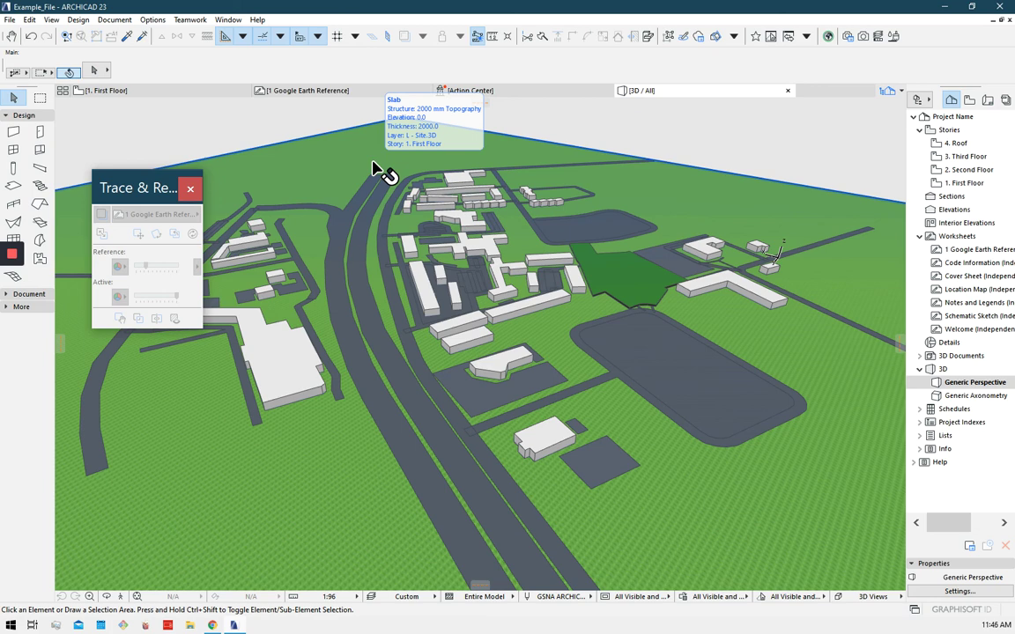
scroll(560, 106, "down", 5)
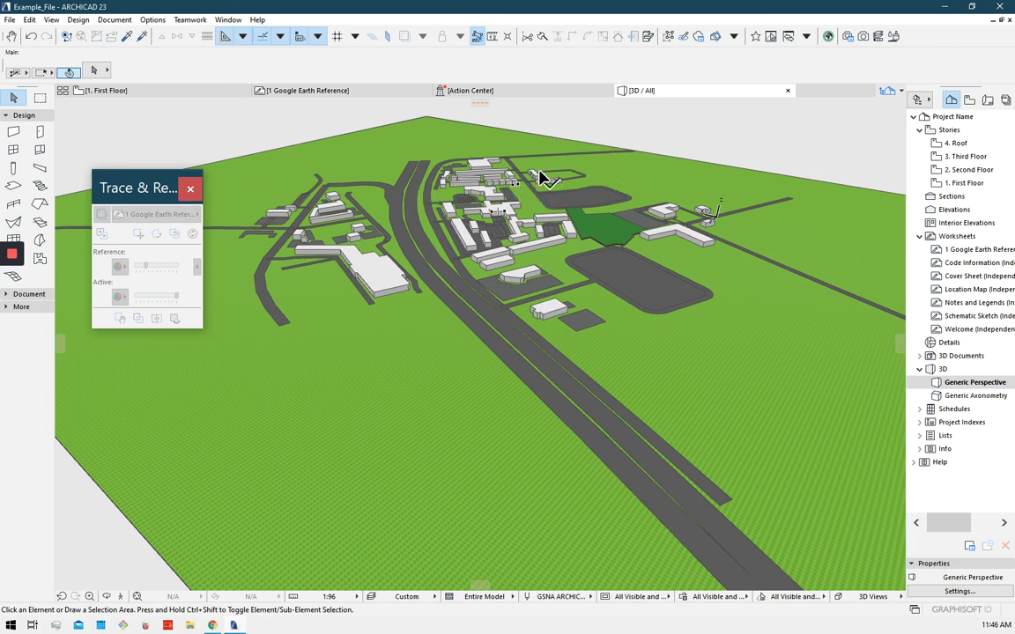
scroll(529, 185, "up", 6)
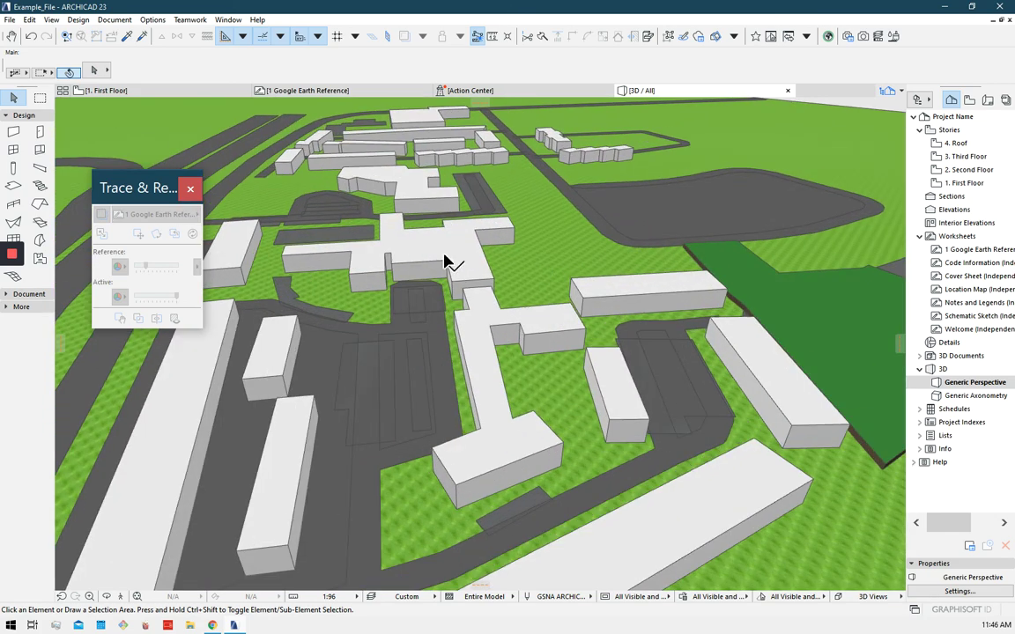
middle_click_drag(362, 238, 465, 301, "shift")
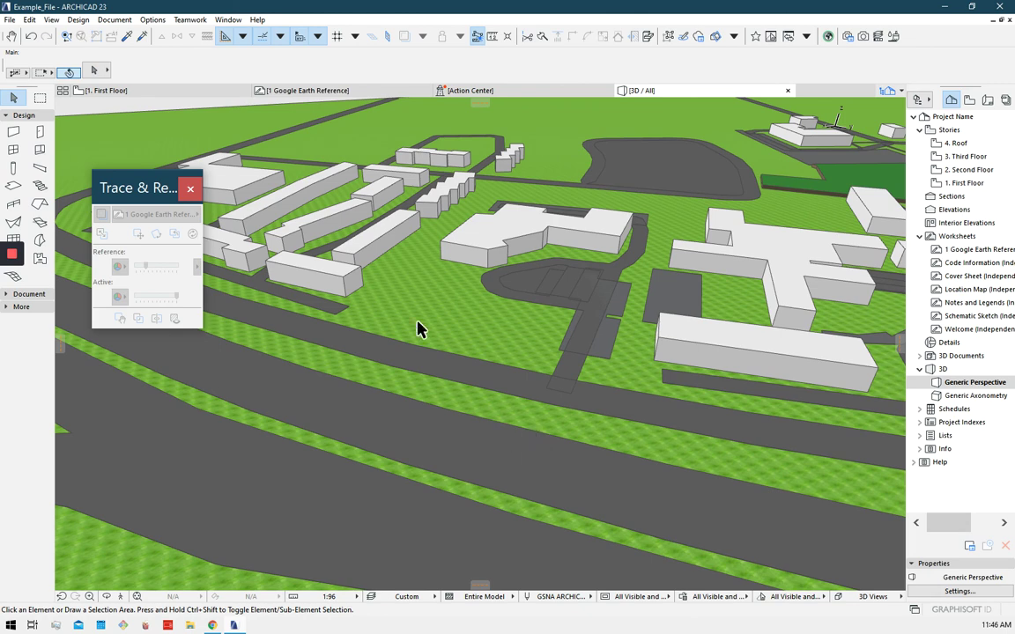
scroll(564, 282, "down", 4)
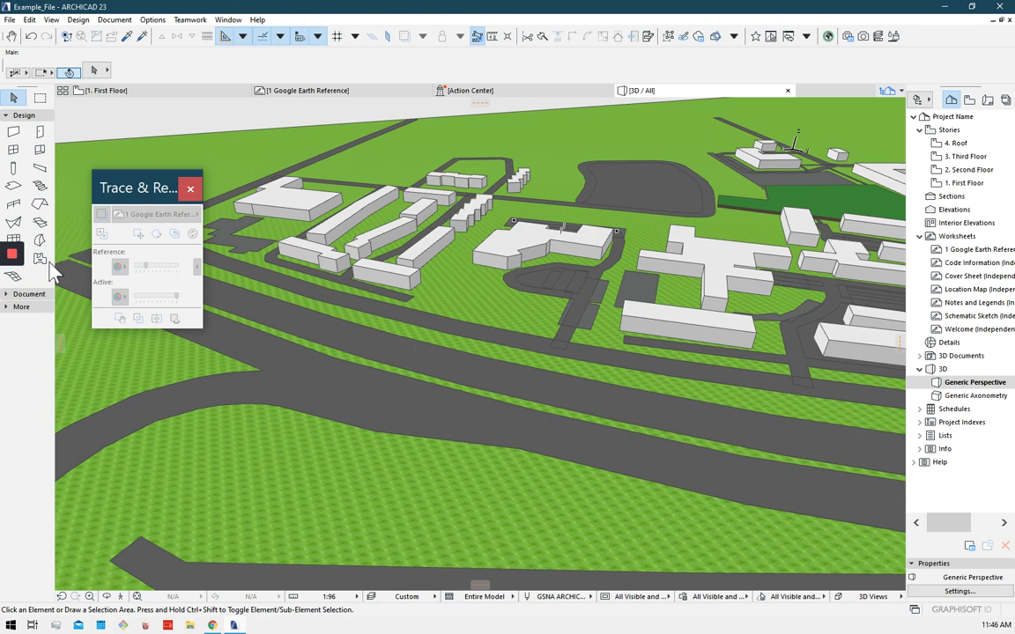
mouse_move(13, 288)
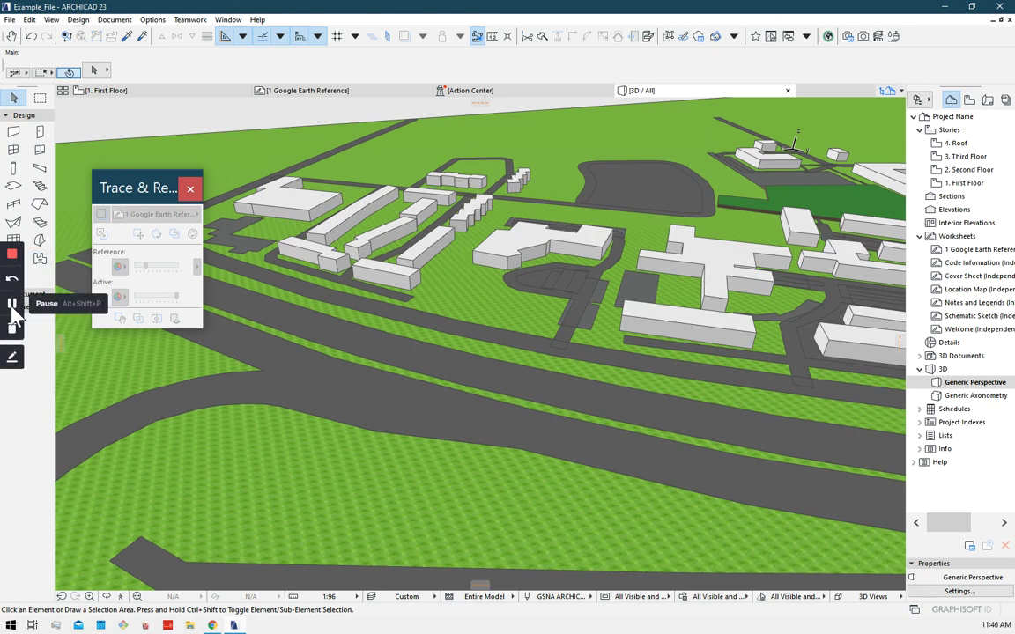